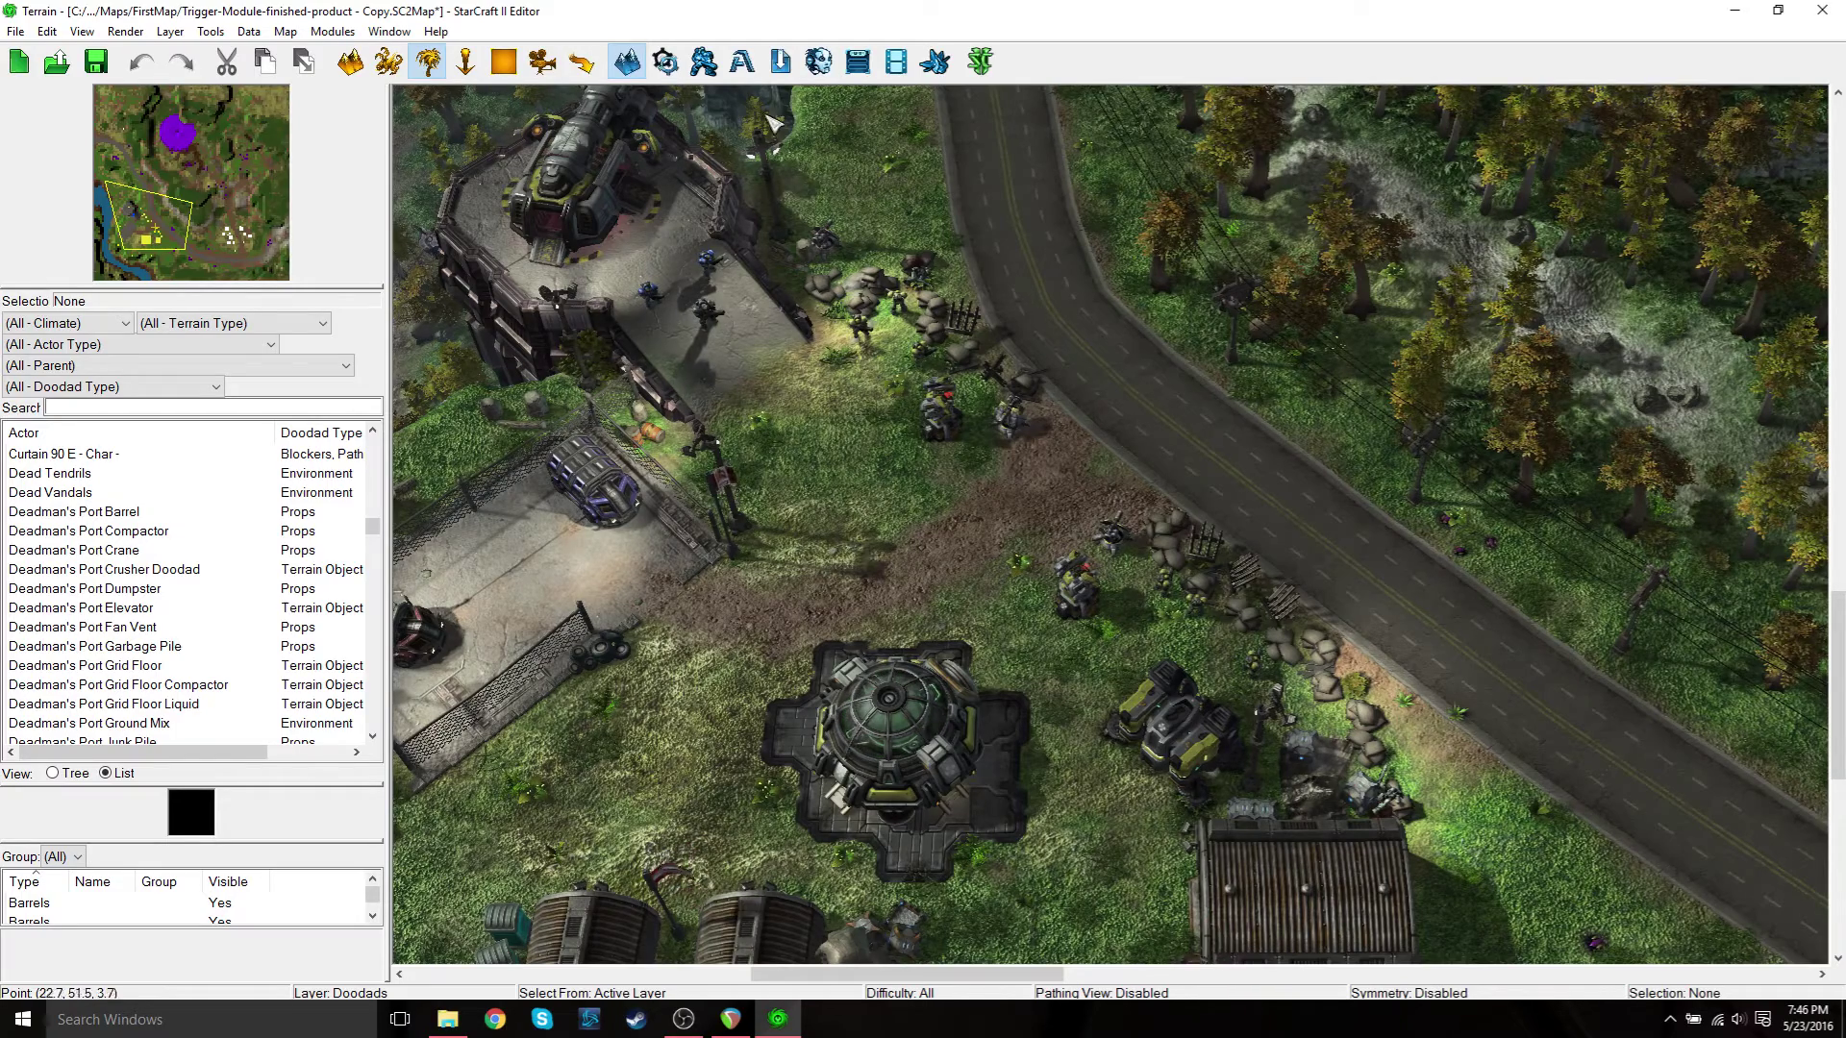
Add an Override Player Option action to the Game Settings trigger in the Trigger Editor
click(666, 62)
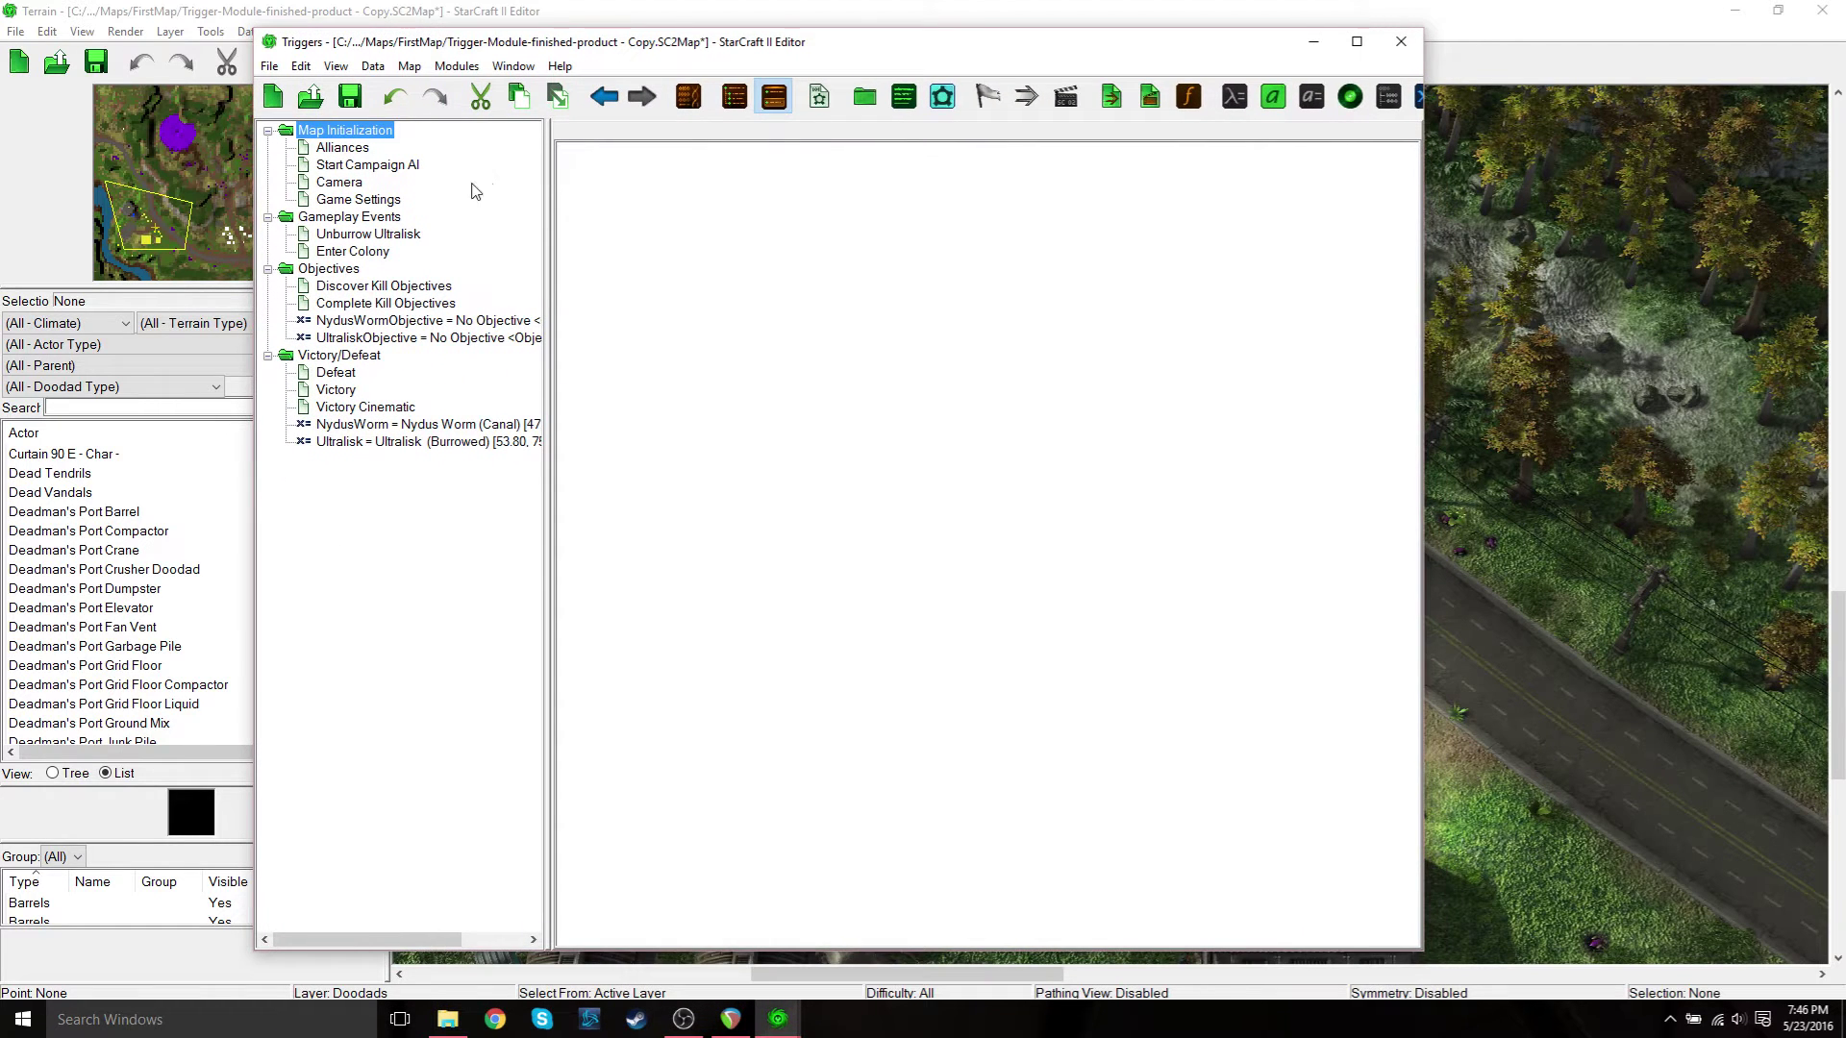
click(346, 201)
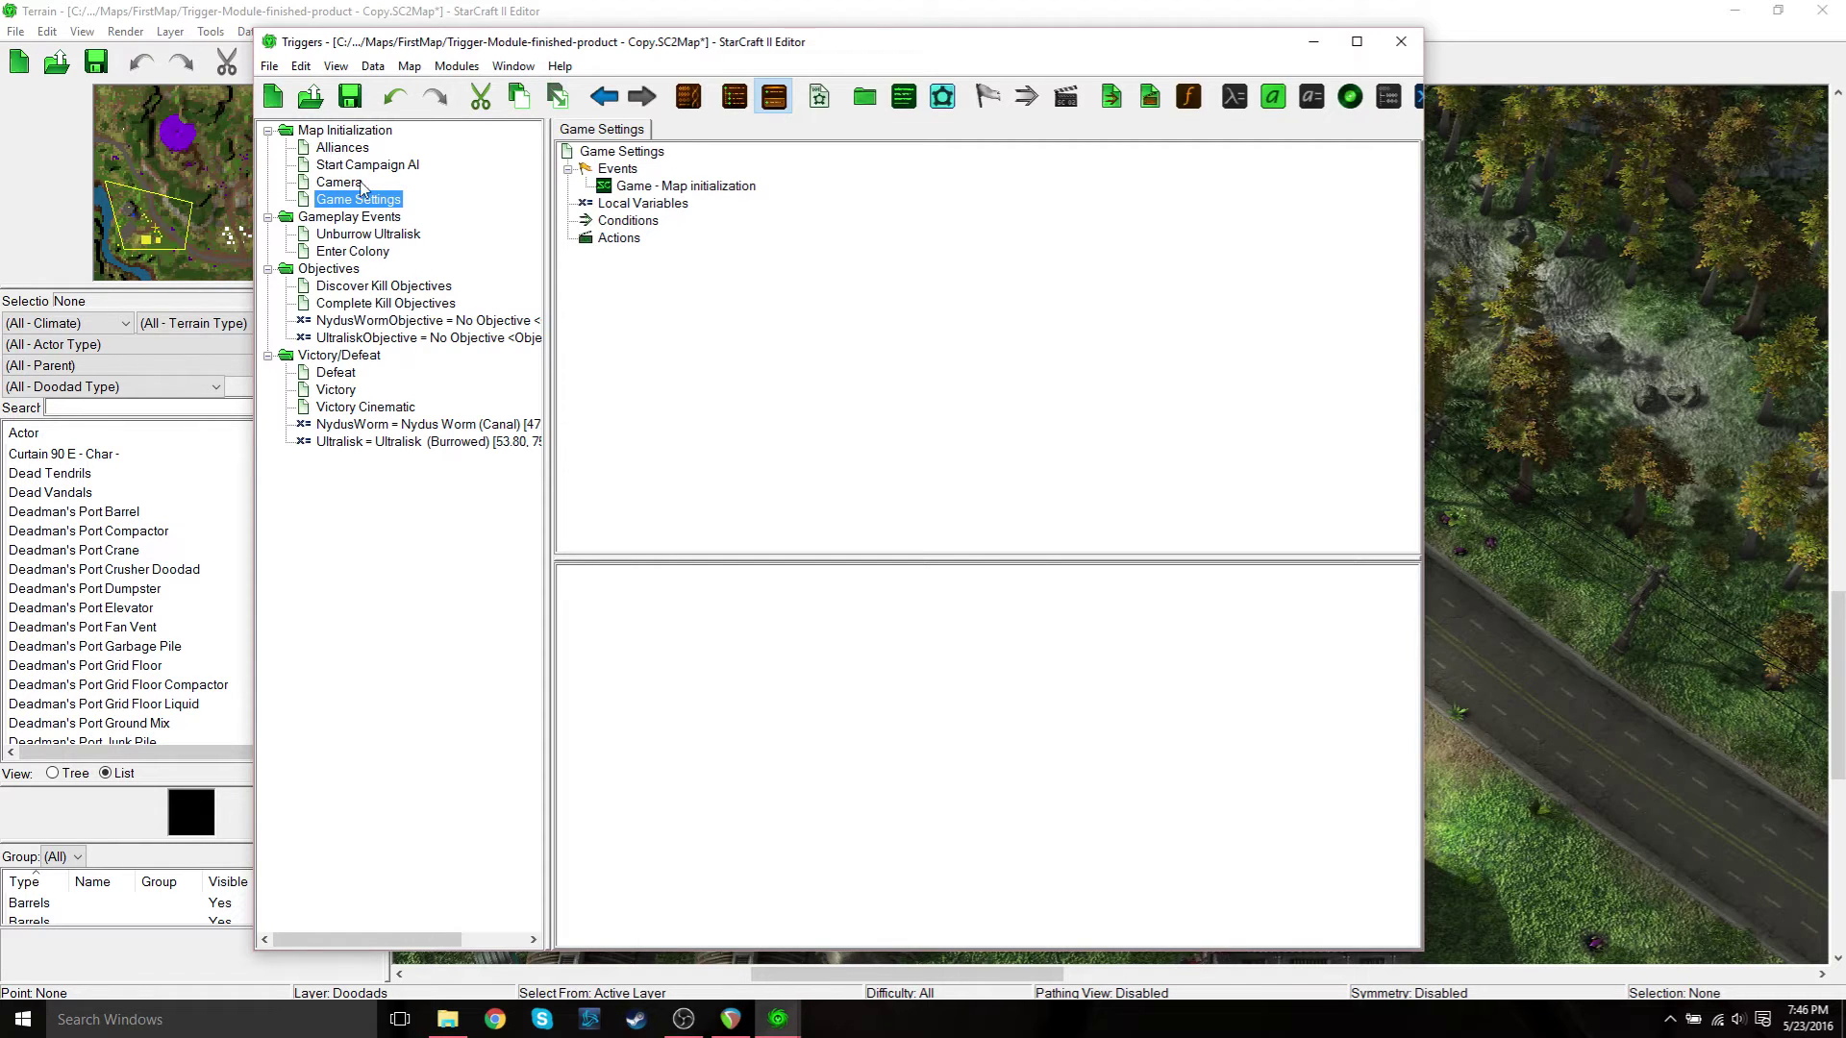
click(620, 241)
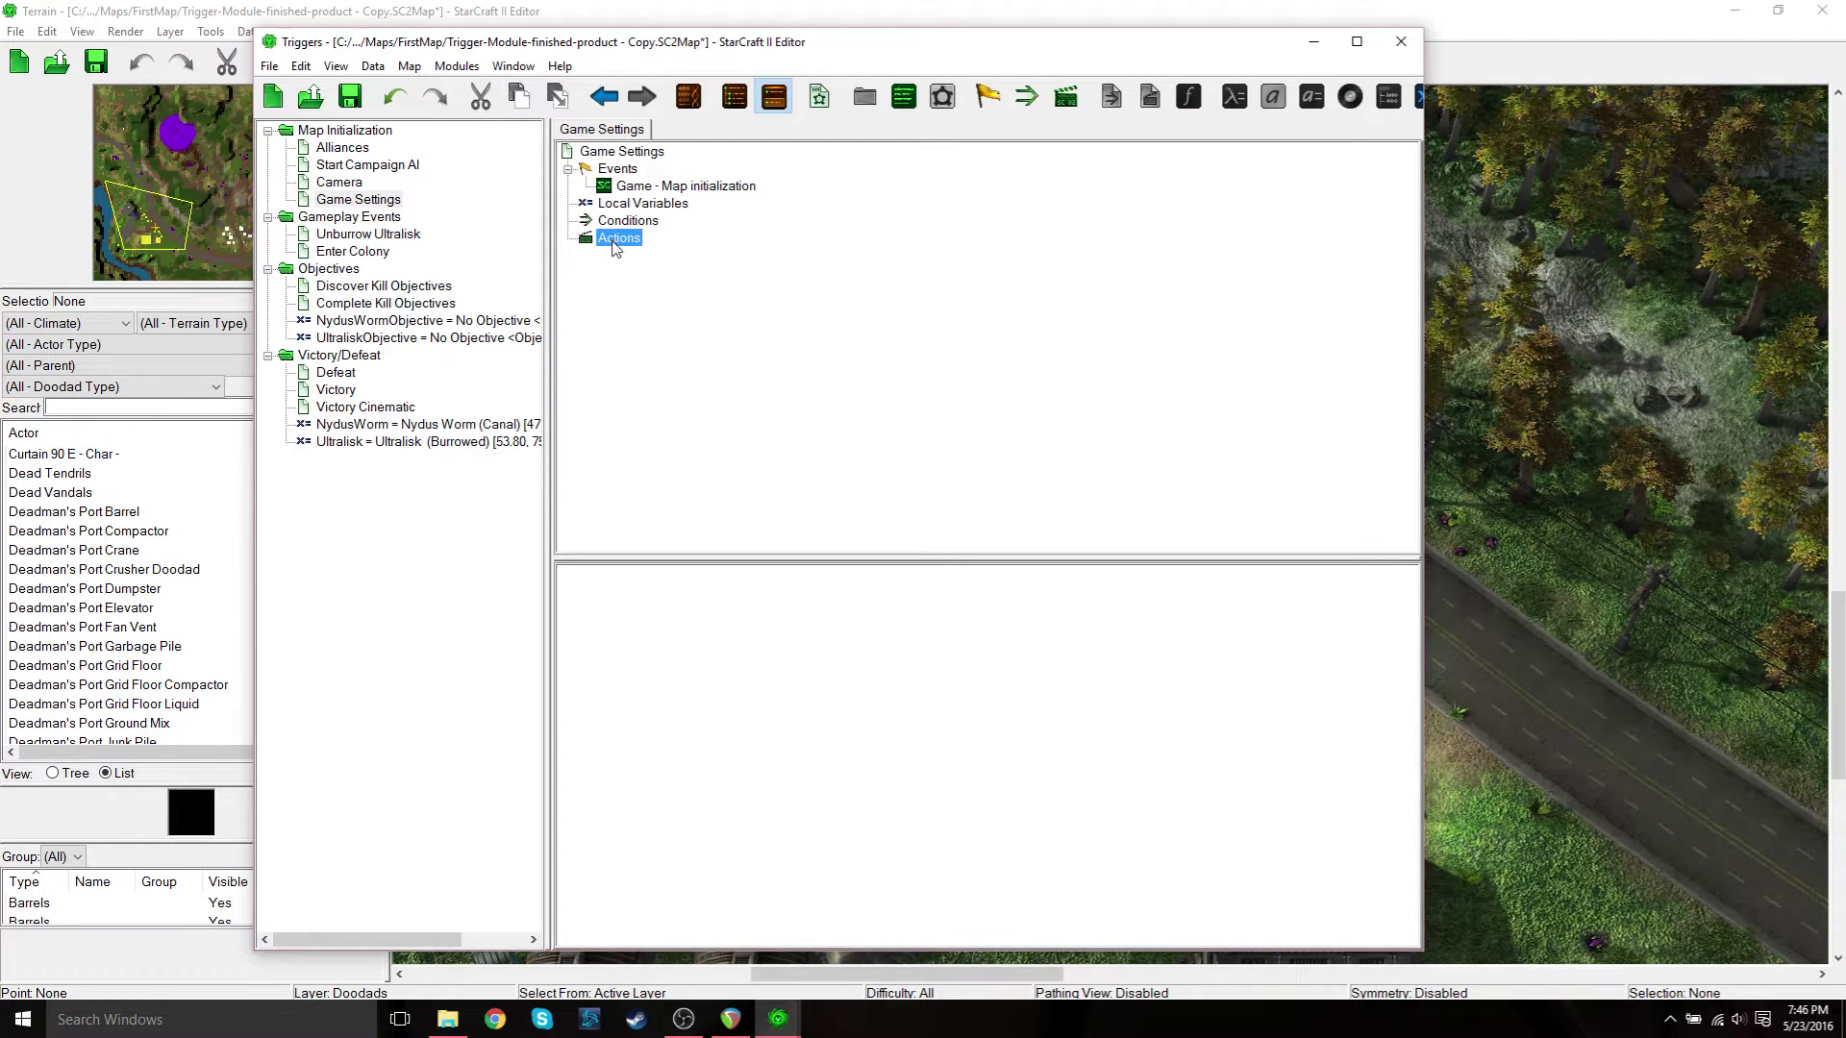
right_click(615, 248)
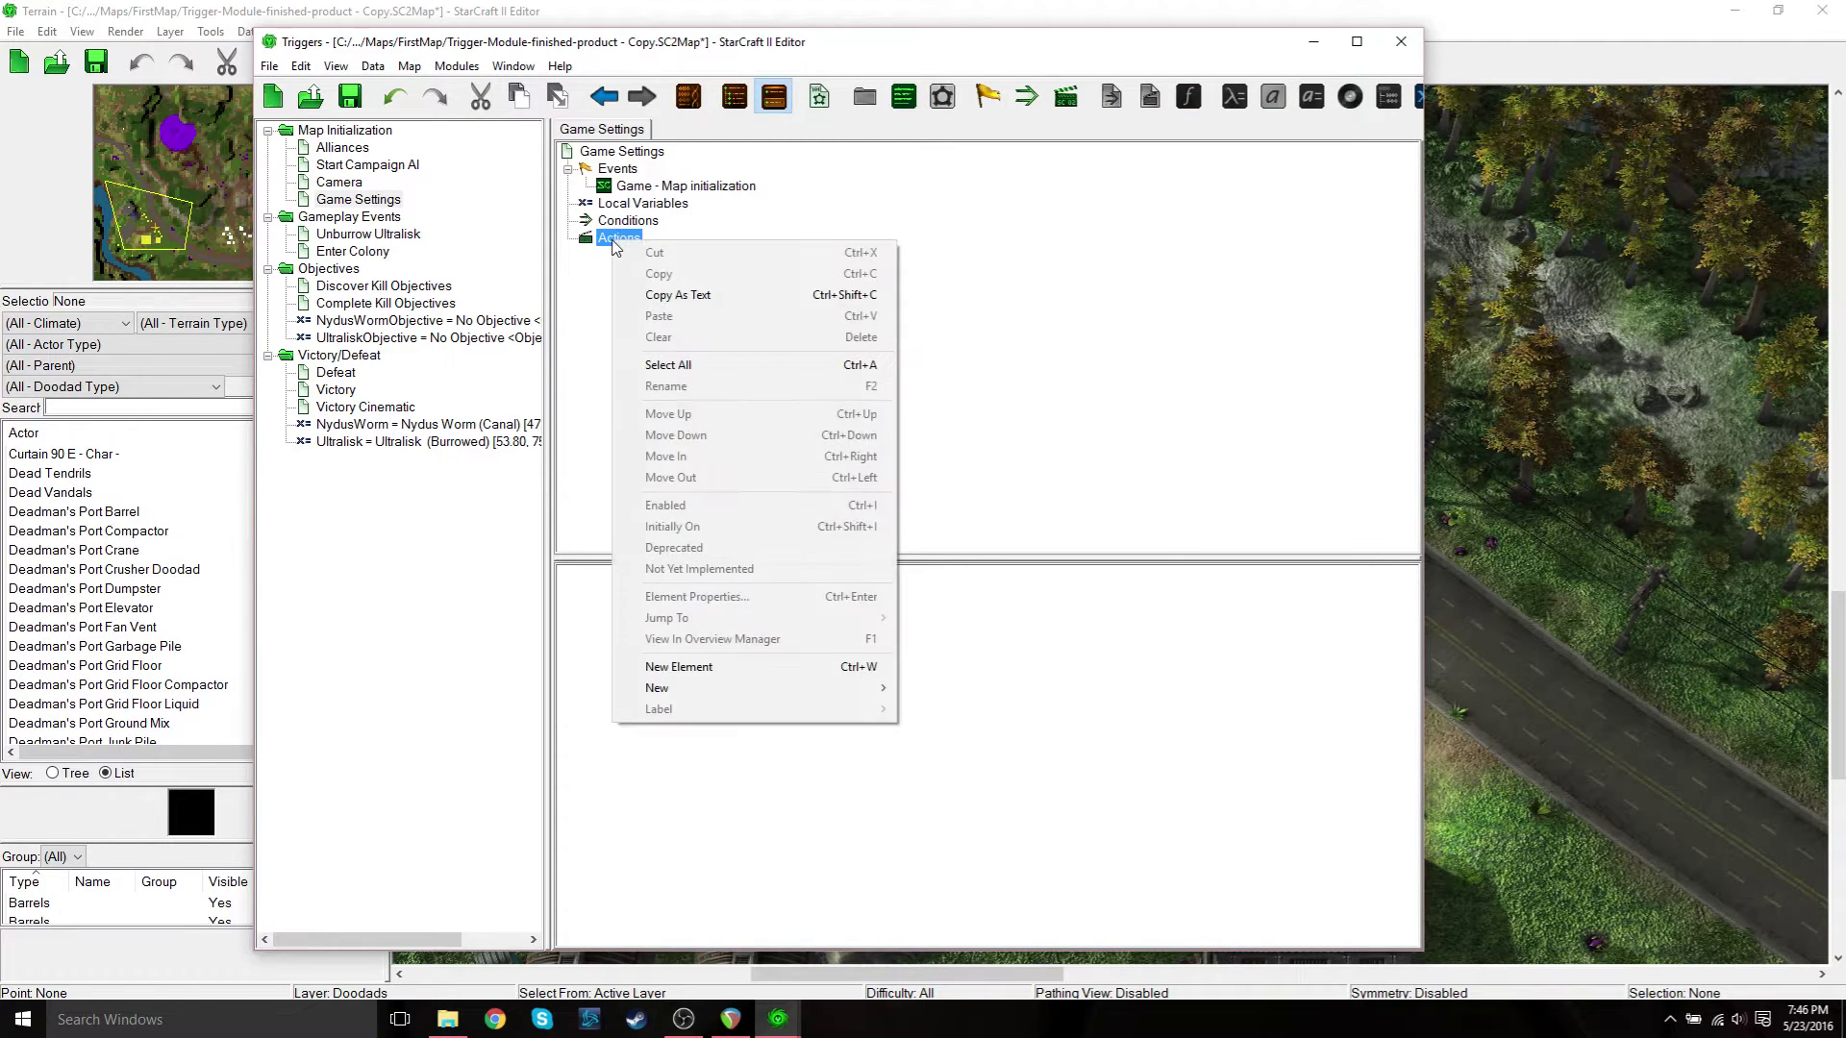
click(831, 675)
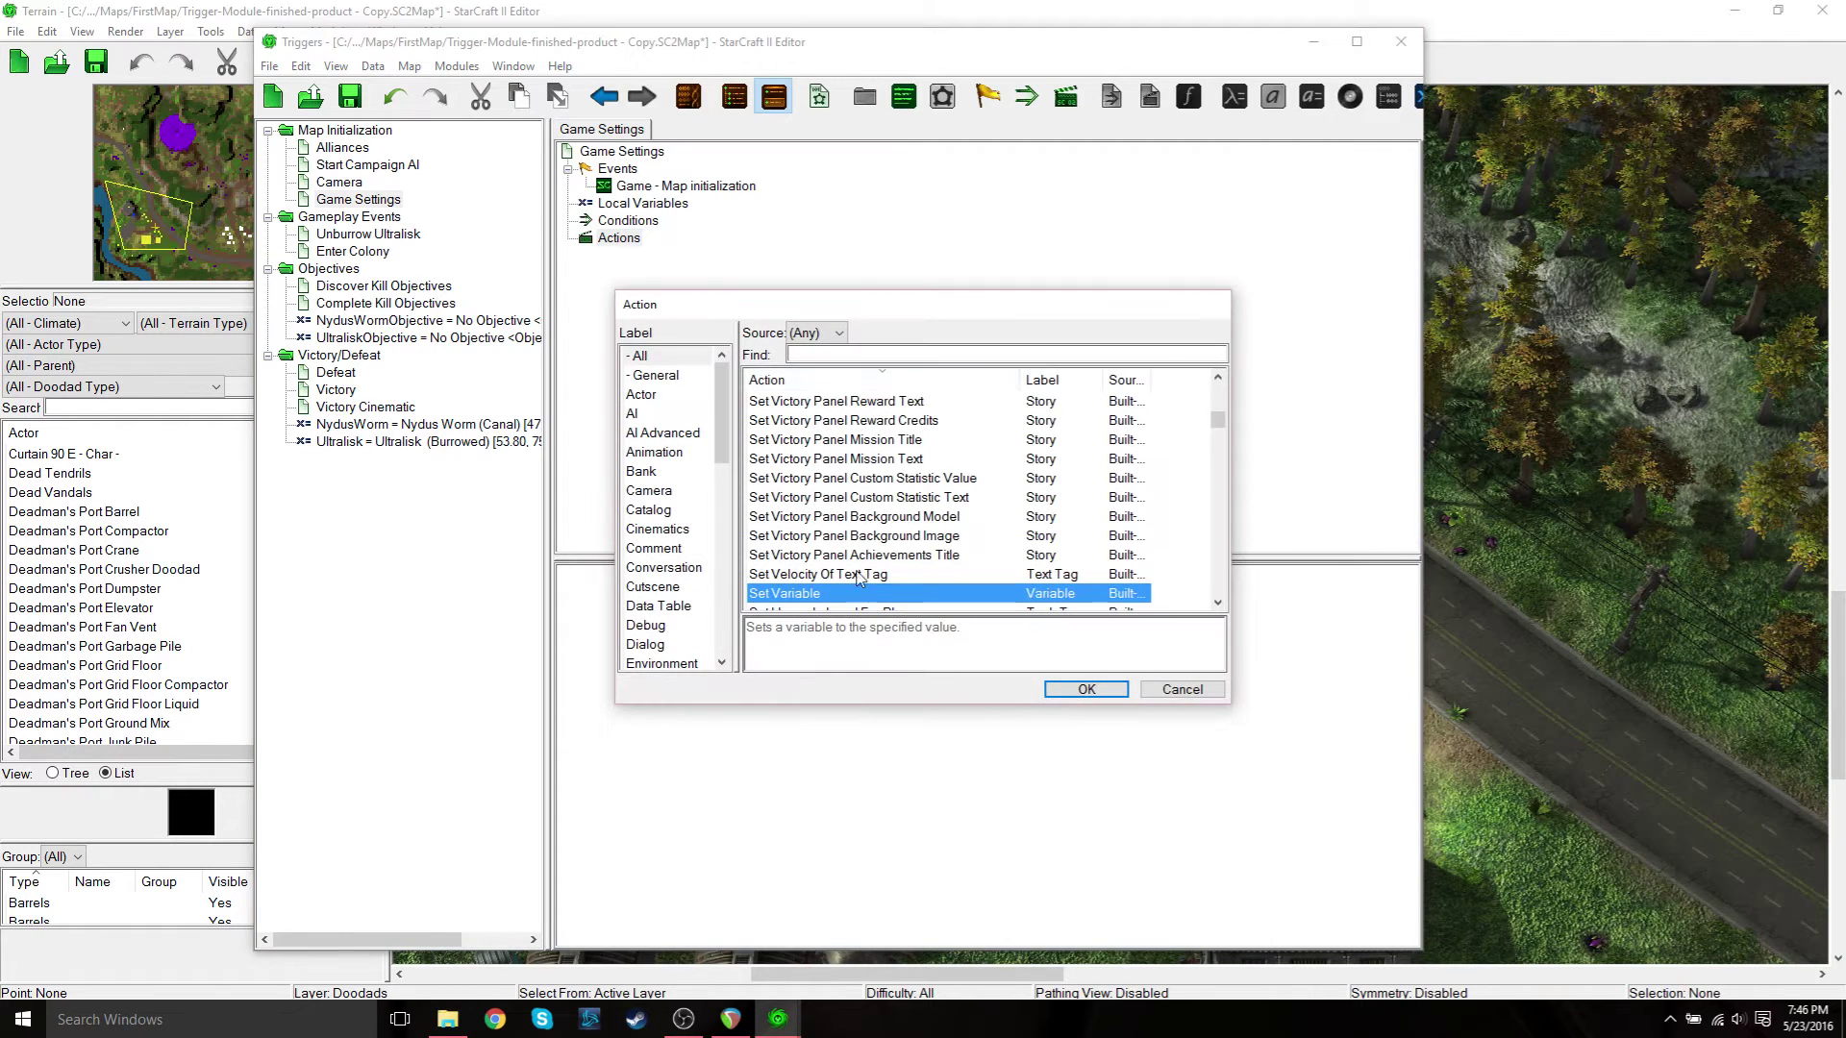
click(902, 354)
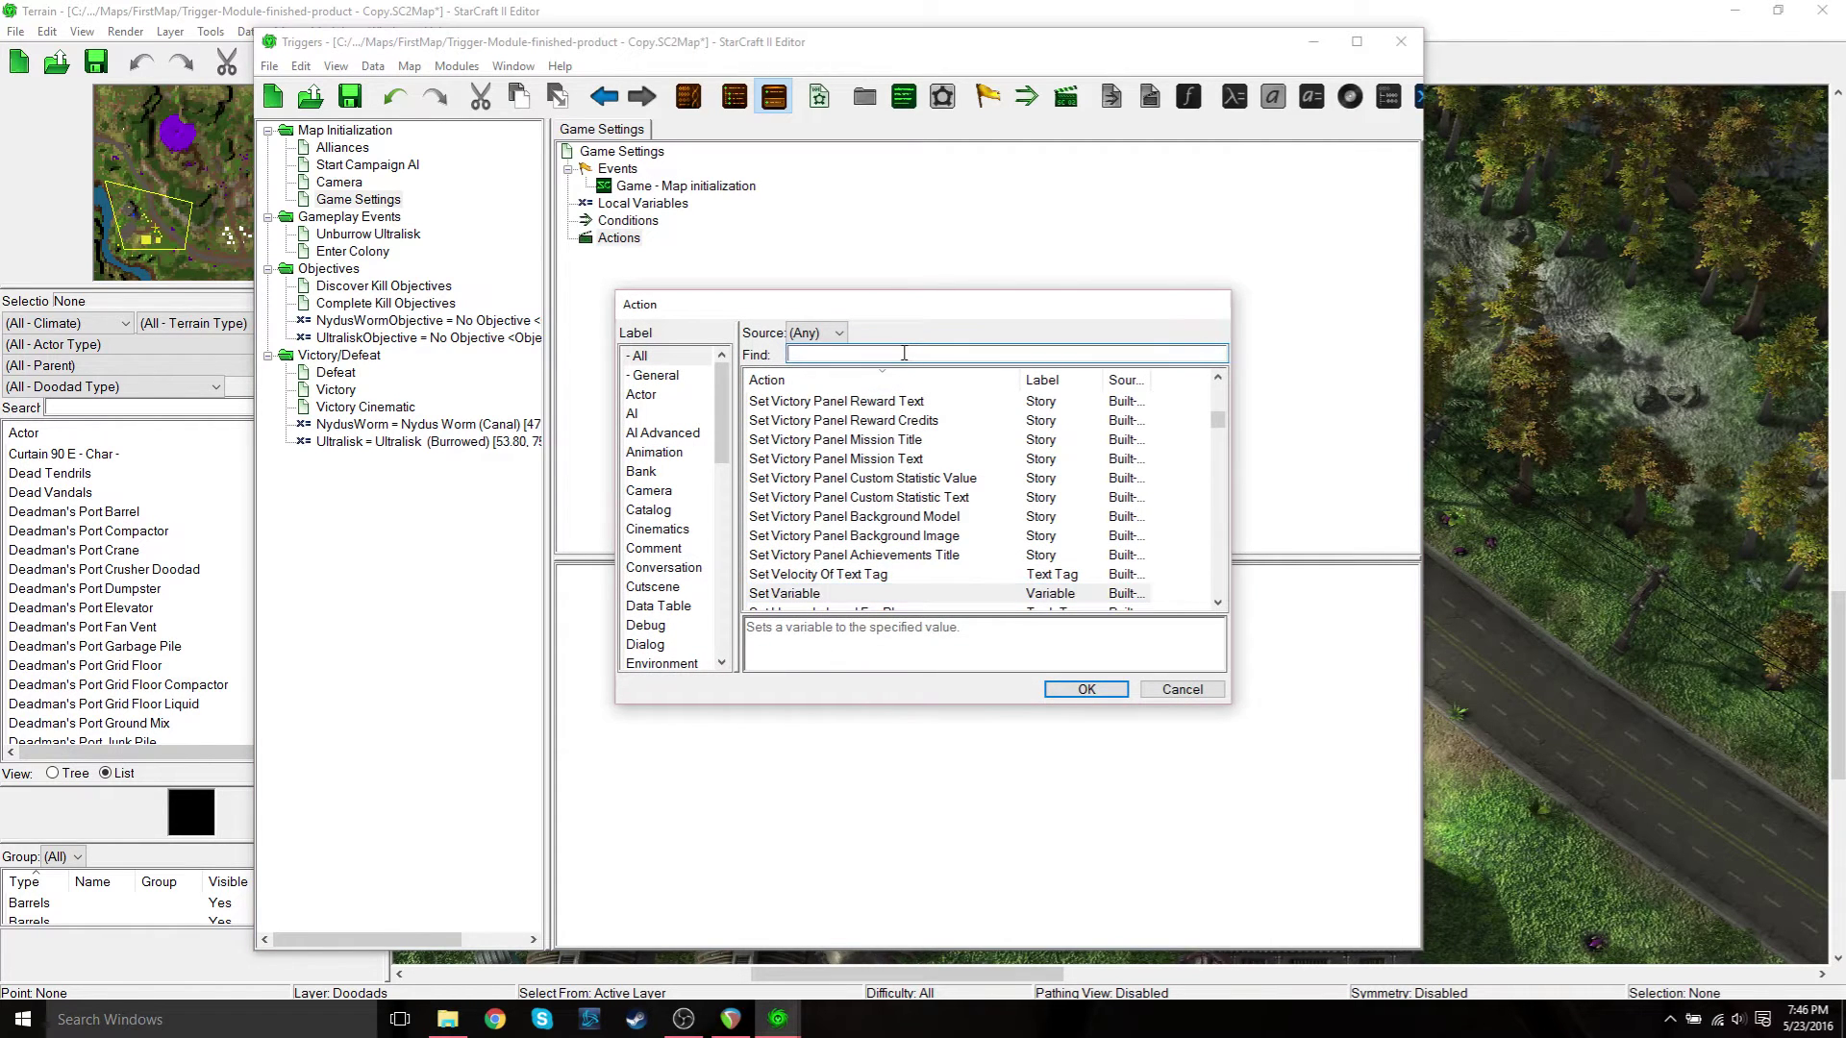
text(overr)
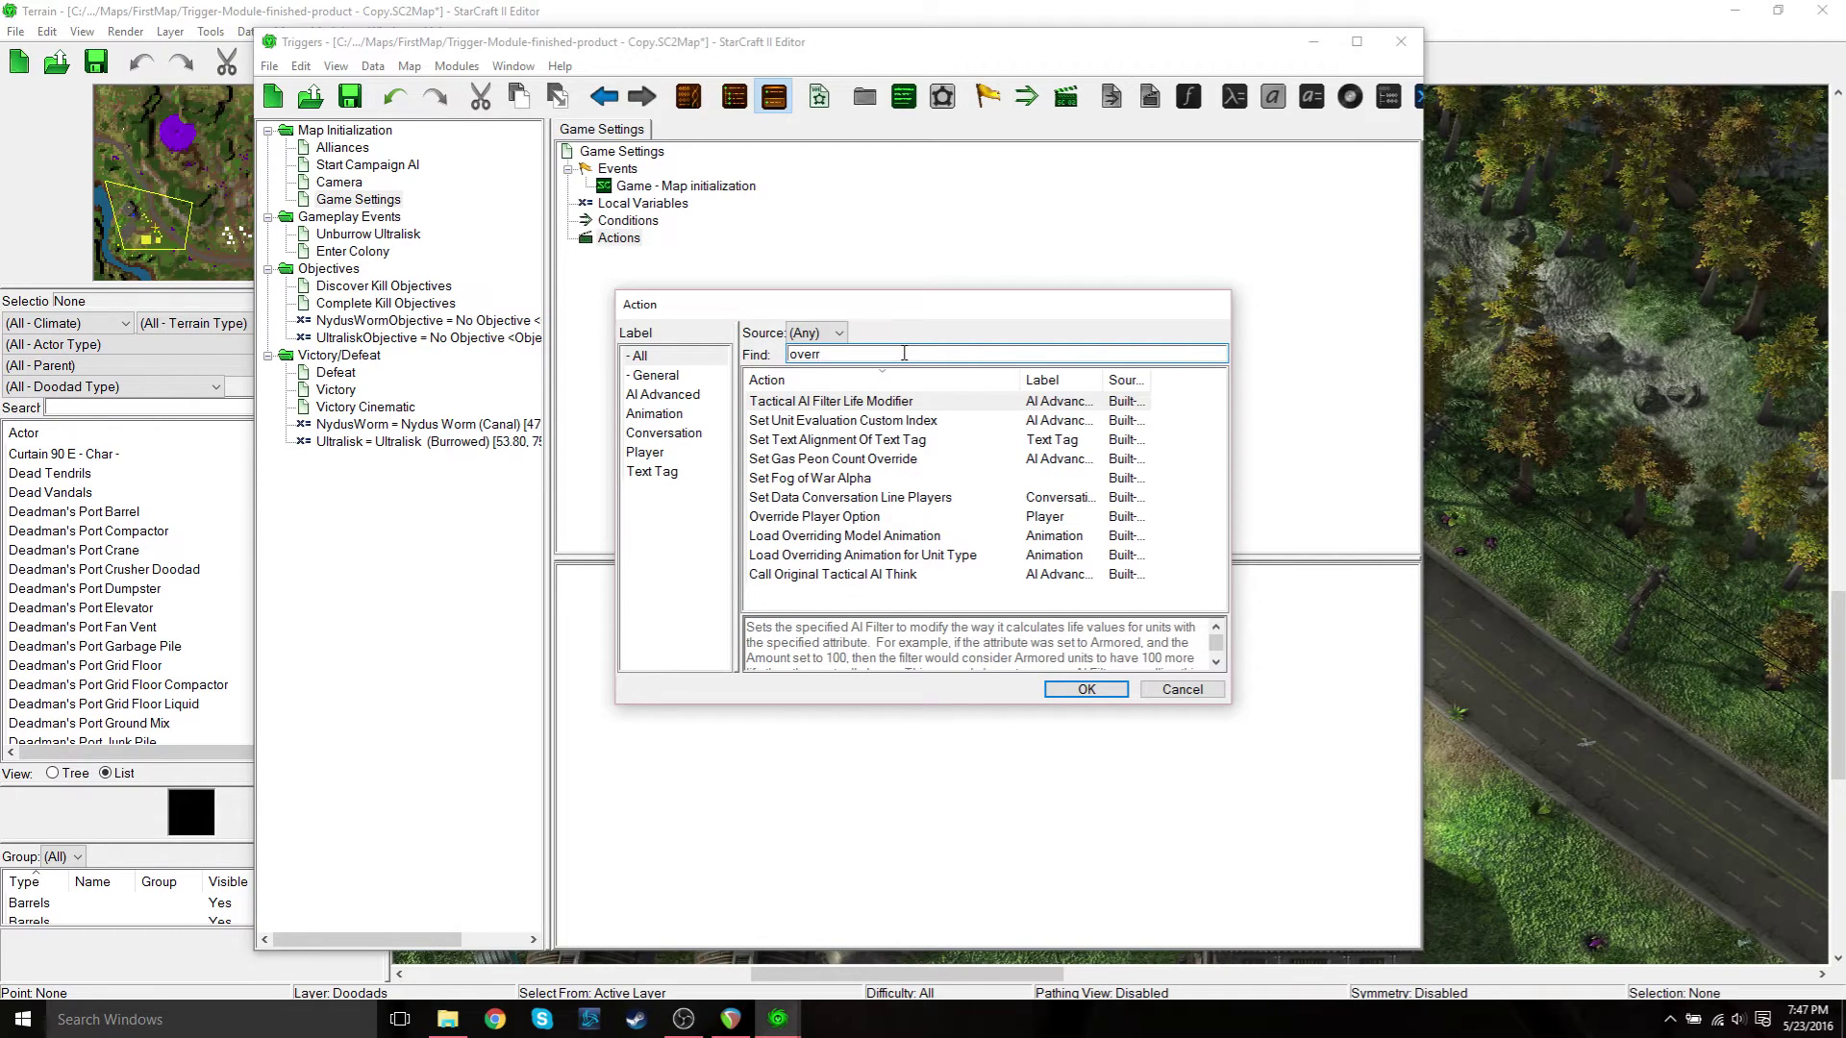
text(id)
click(831, 519)
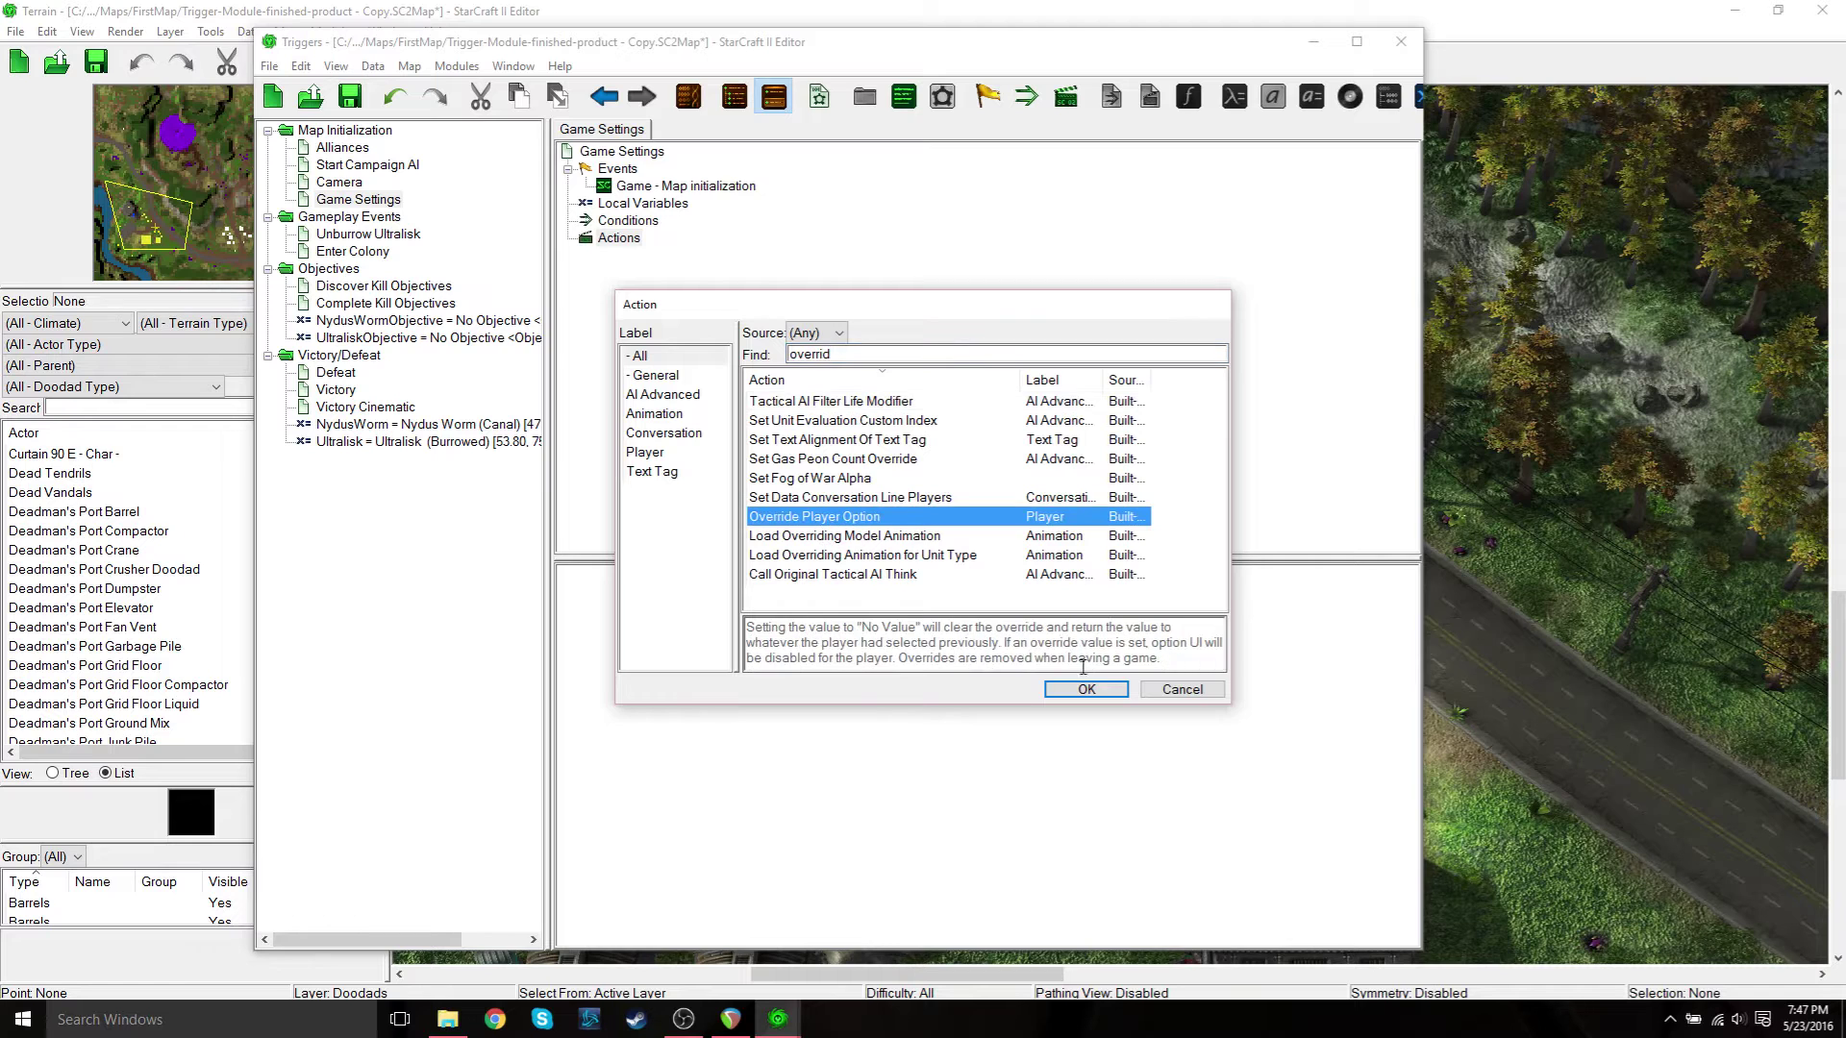
click(1086, 689)
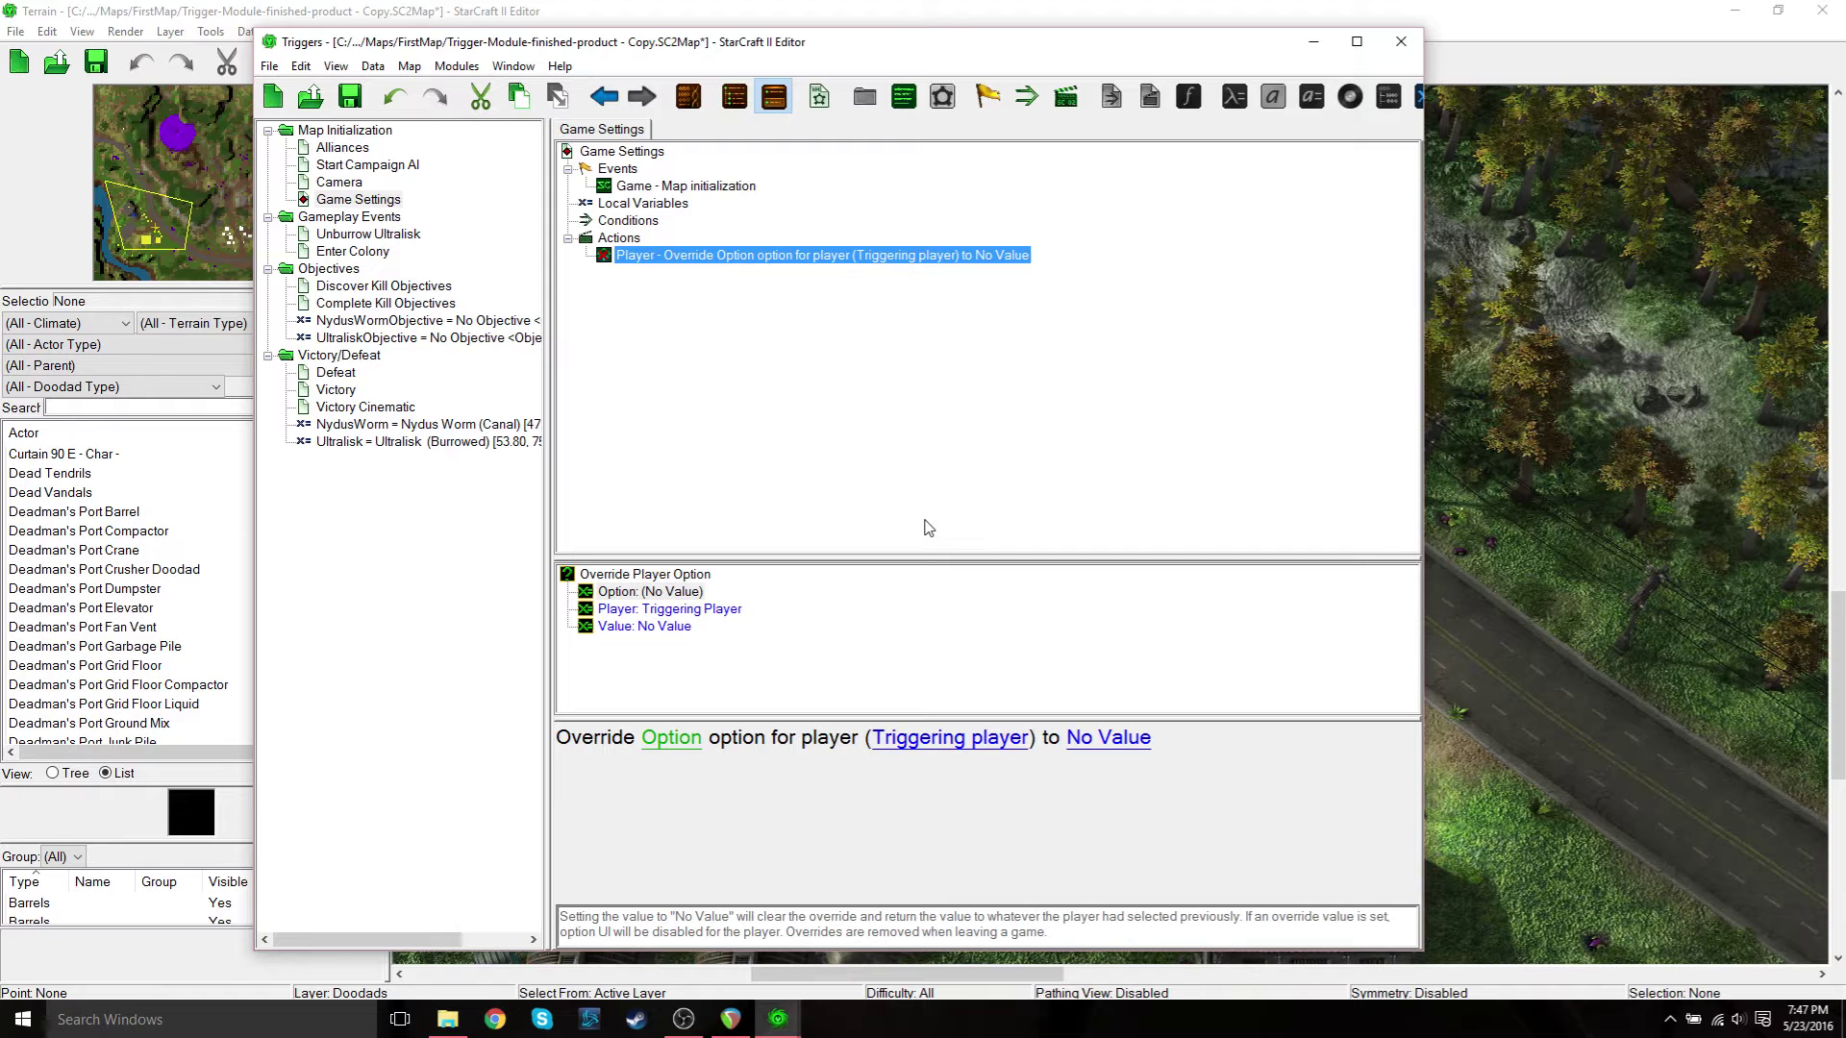
Set the Override Player Option action's option to Enable Simple Command Card
click(670, 737)
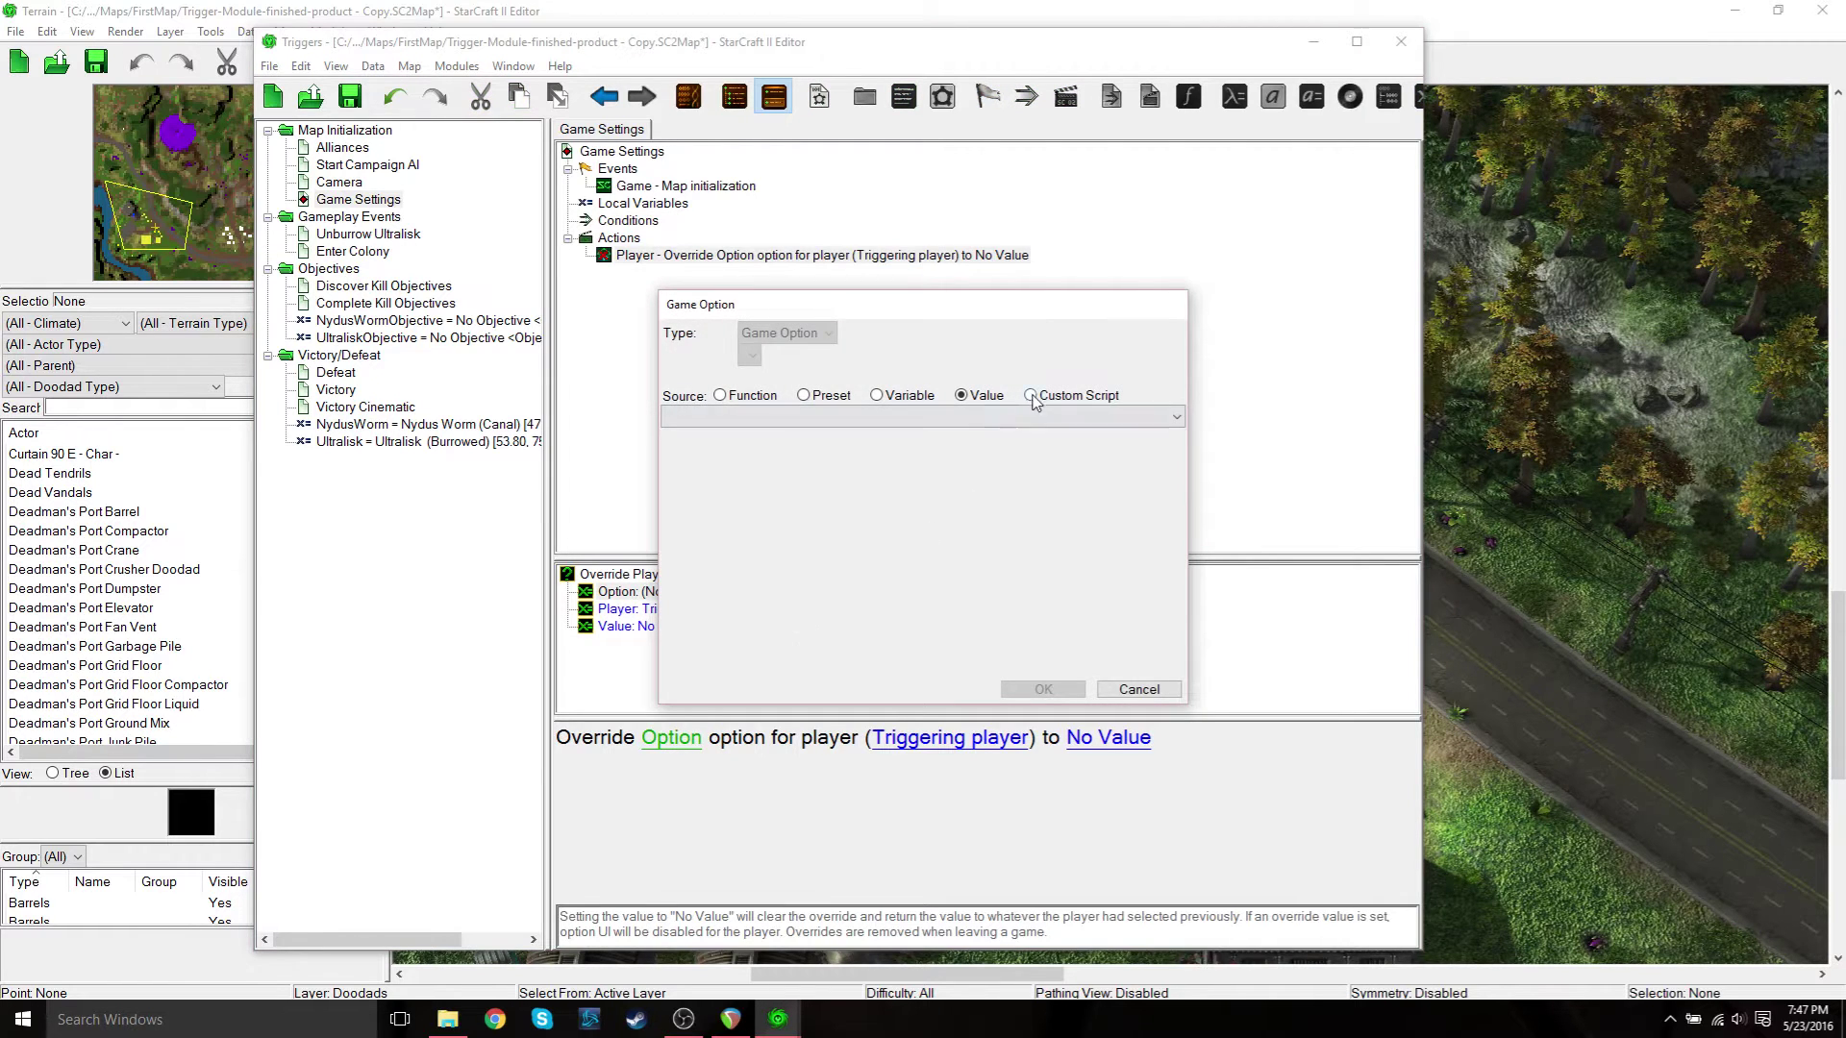
click(754, 419)
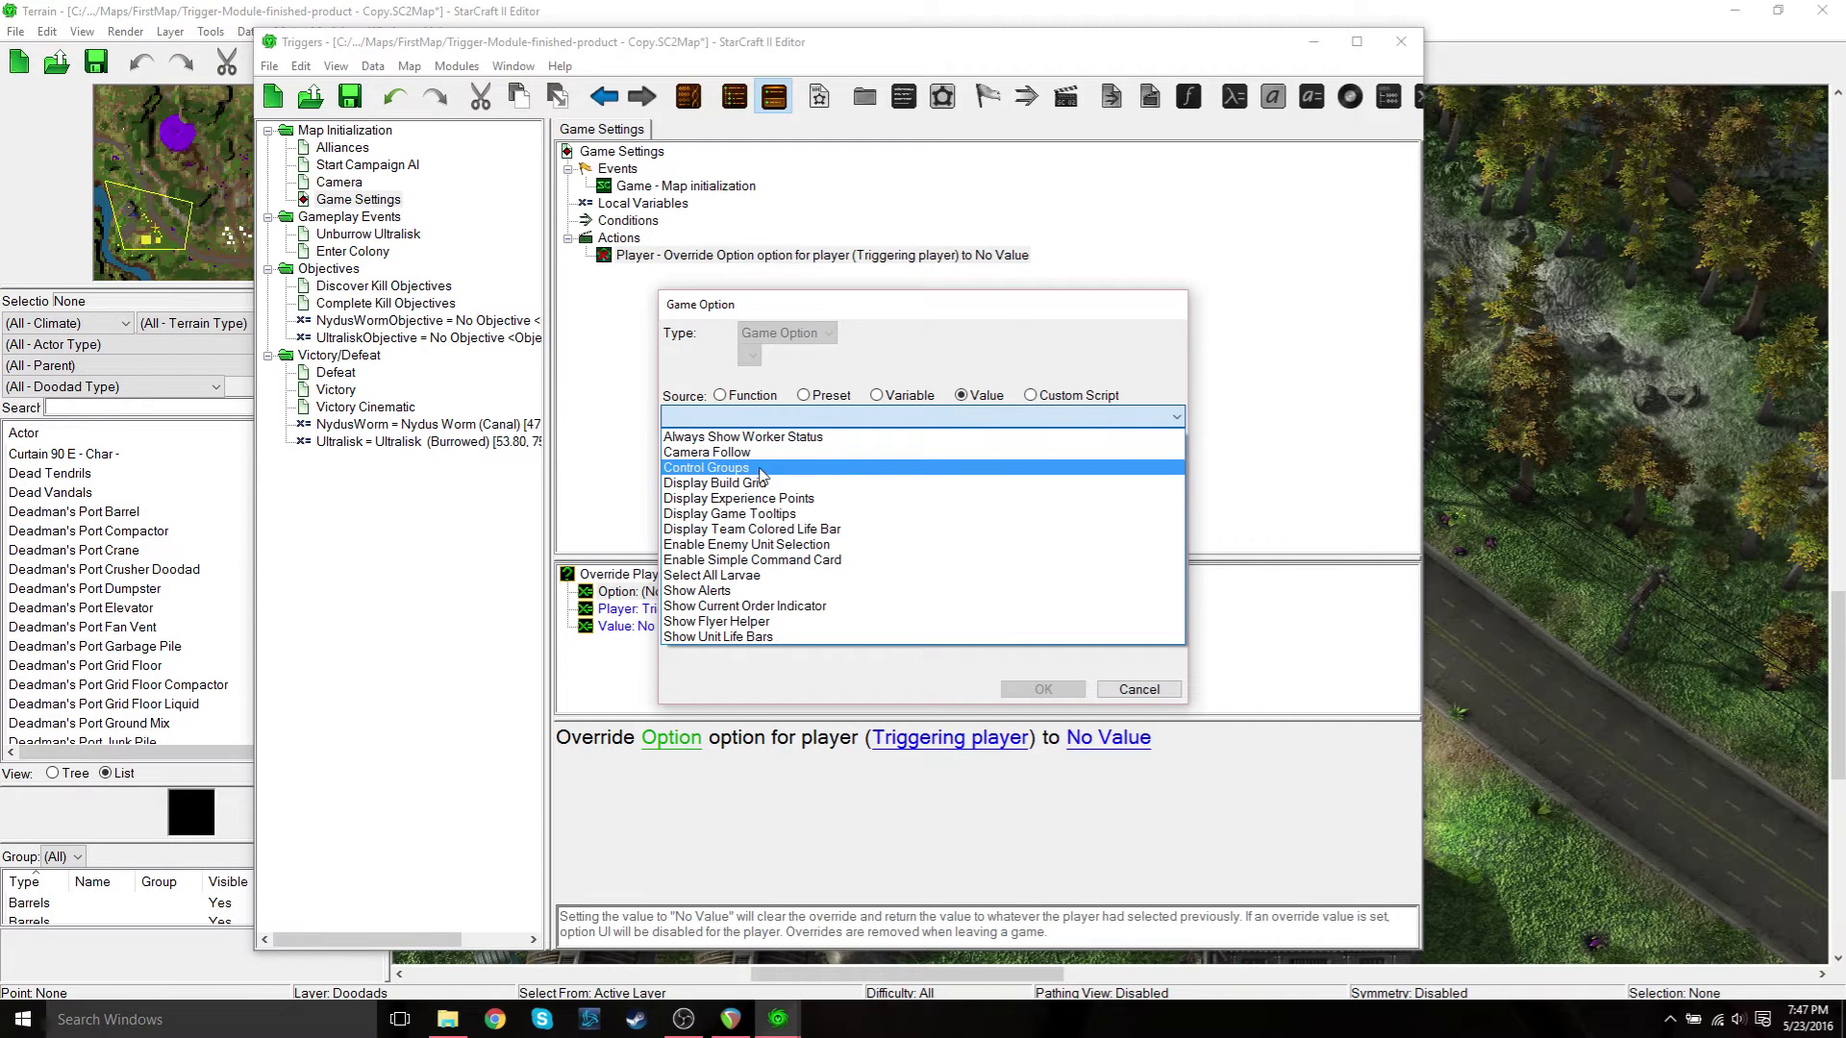
click(769, 565)
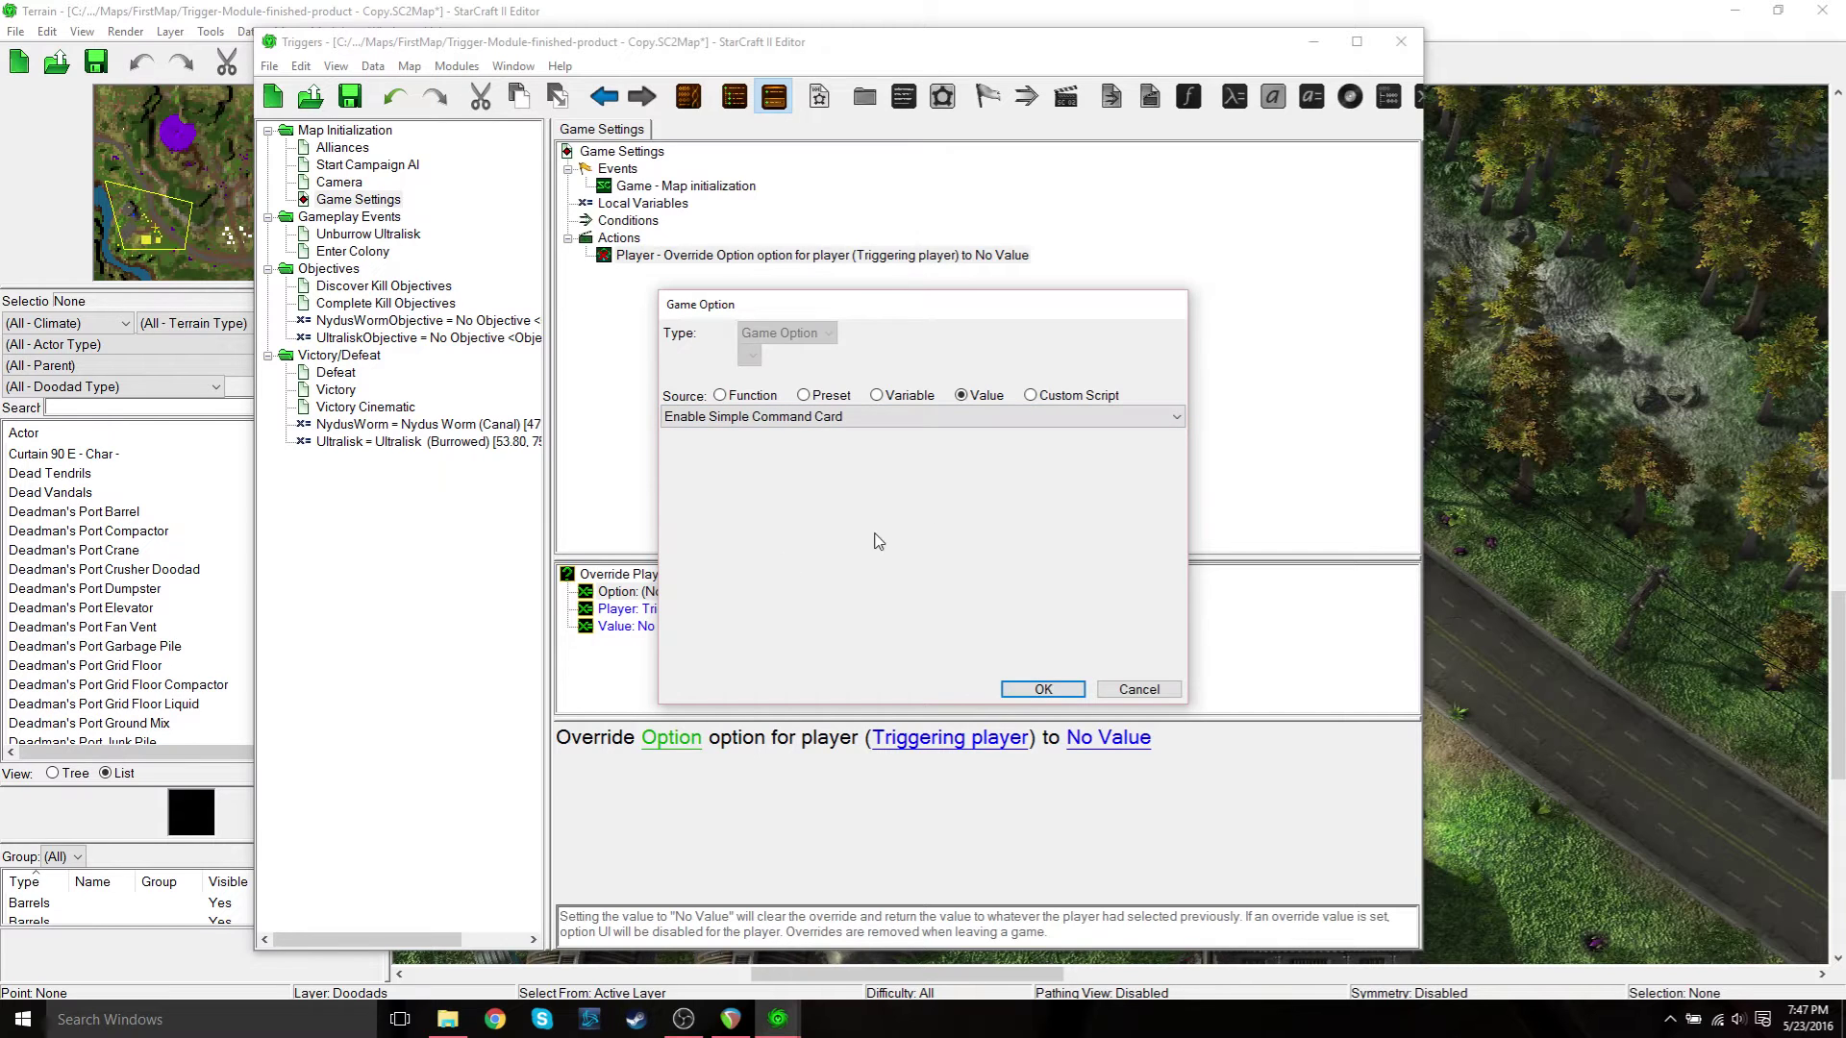
click(1043, 689)
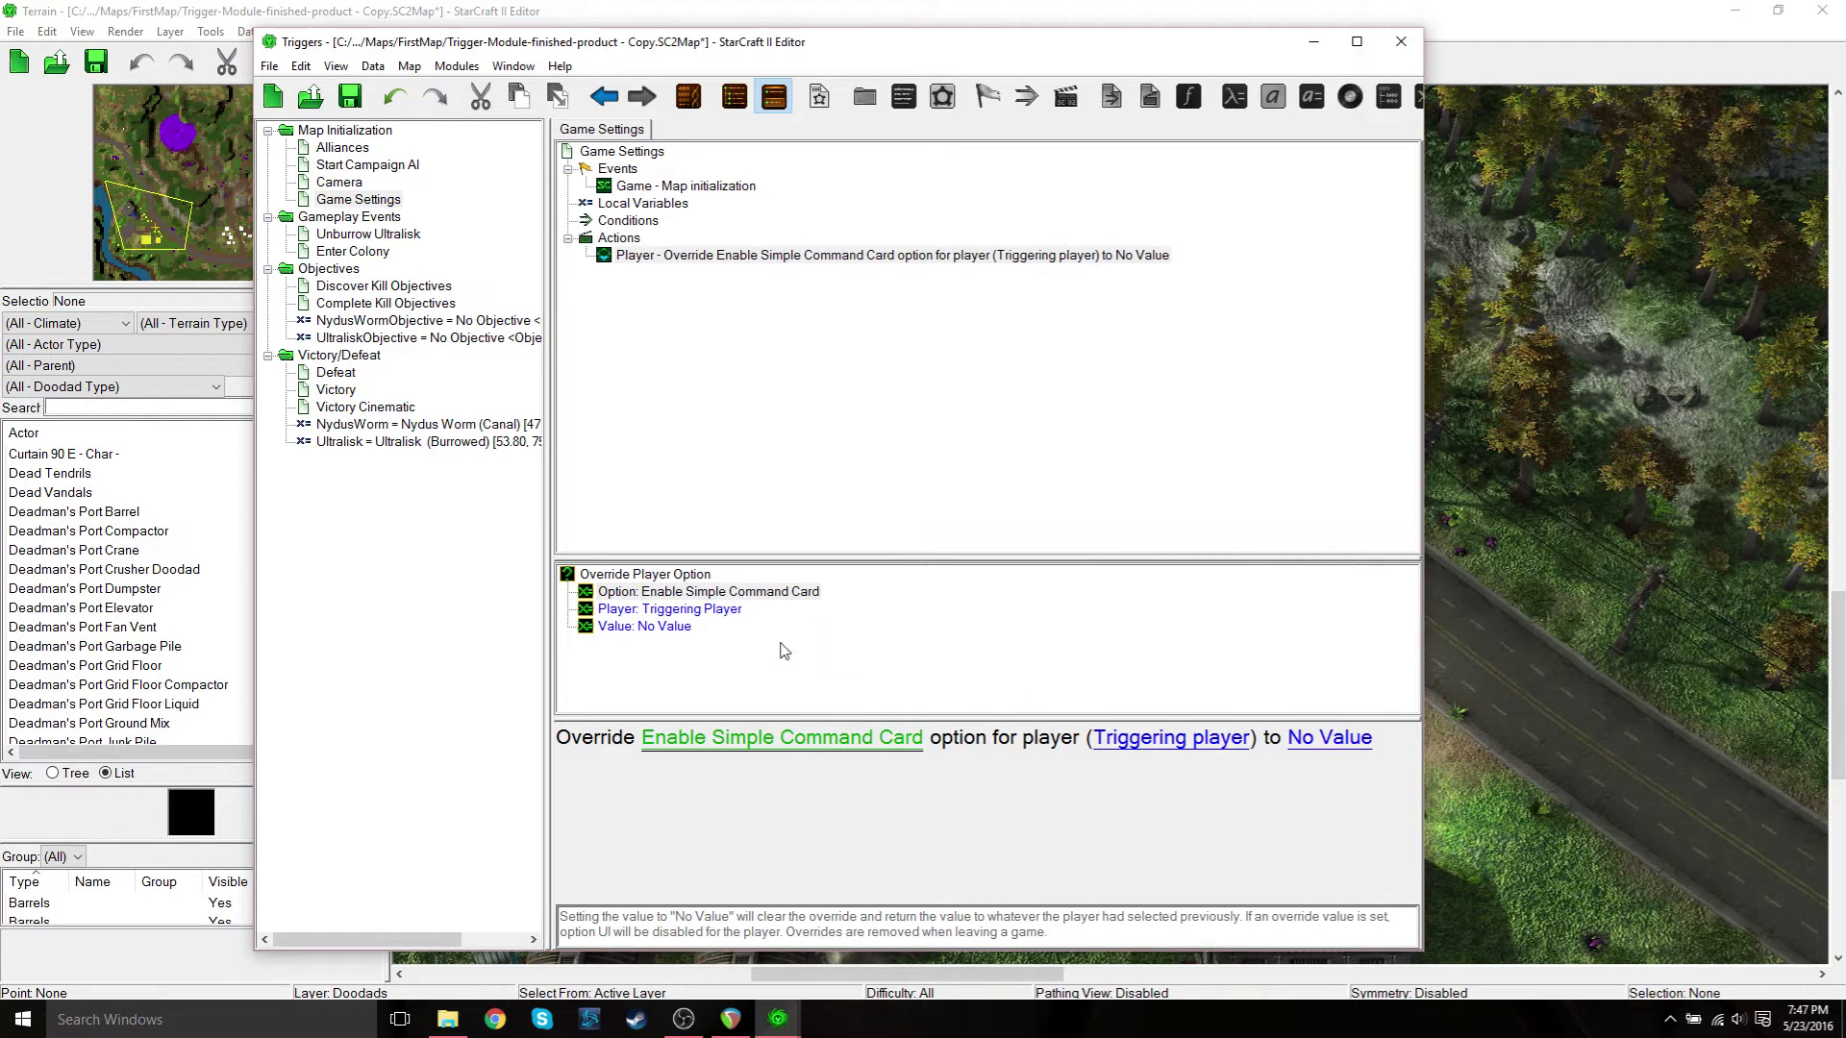
Set the Enable Simple Command Card override's player to the value 1 and its option value to Disabled
double_click(706, 612)
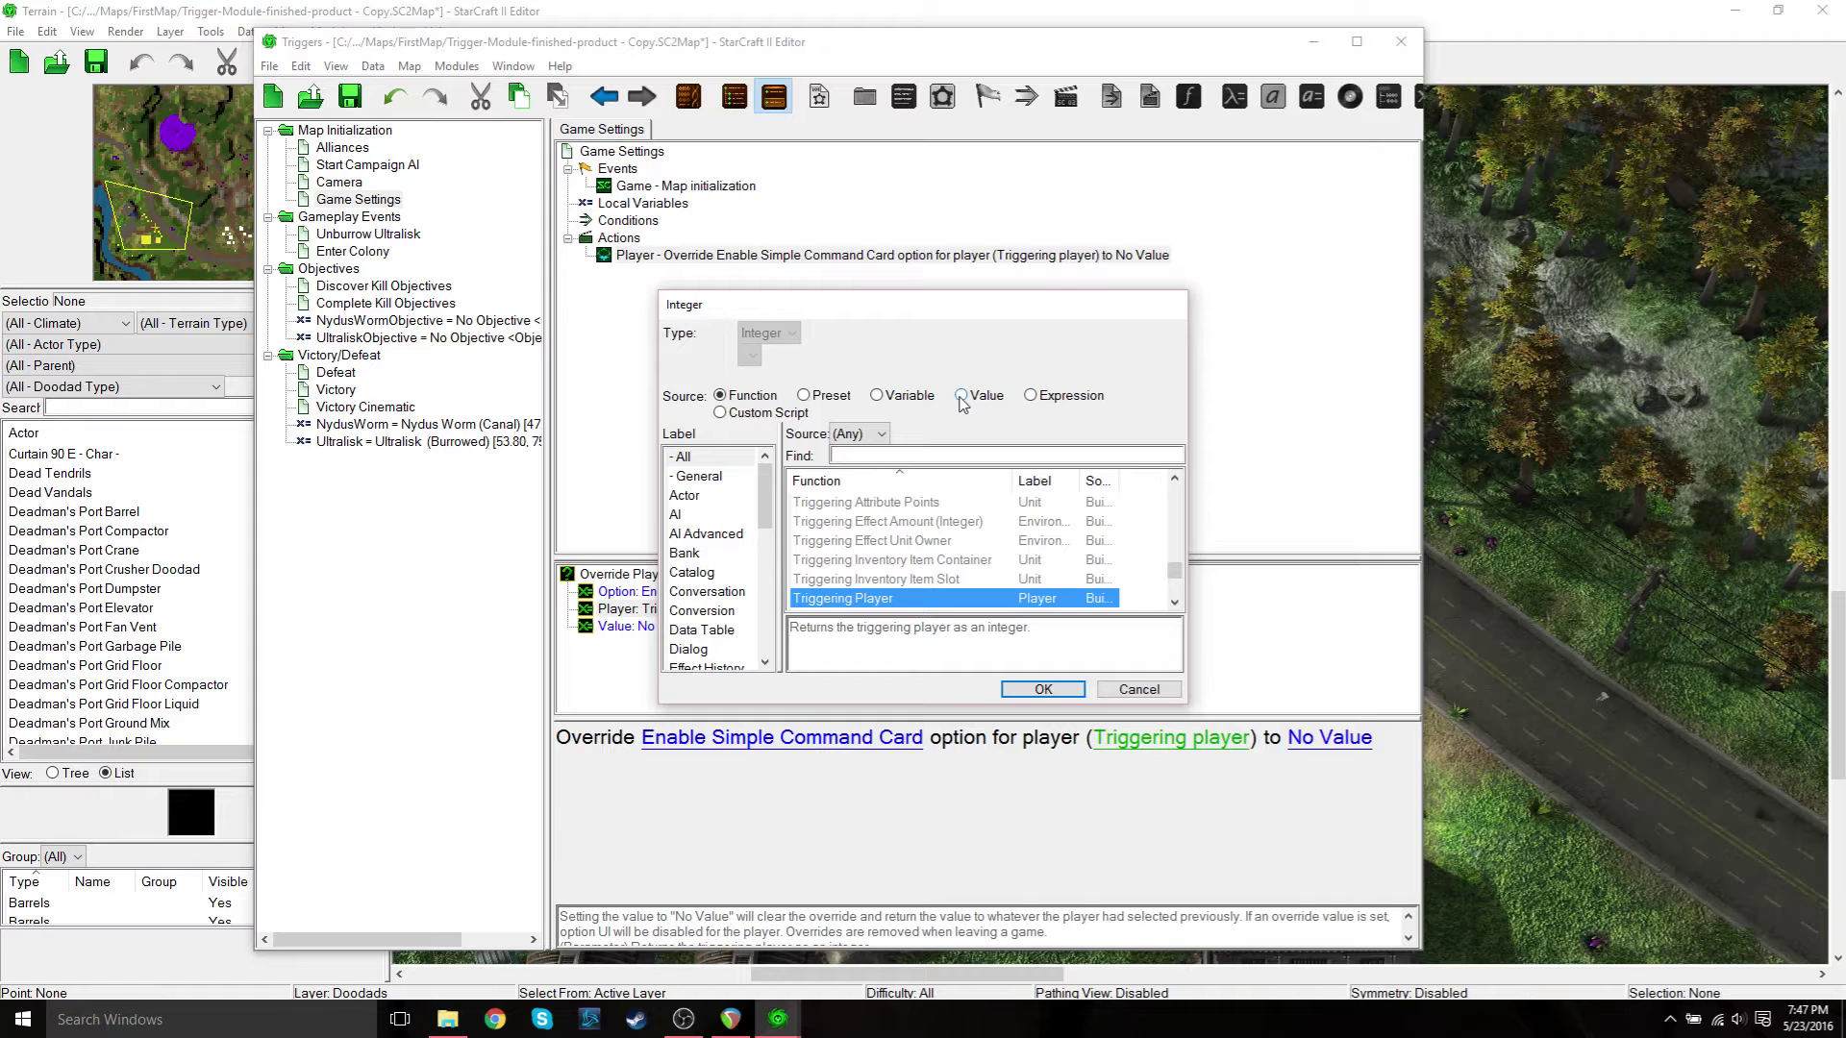
click(962, 397)
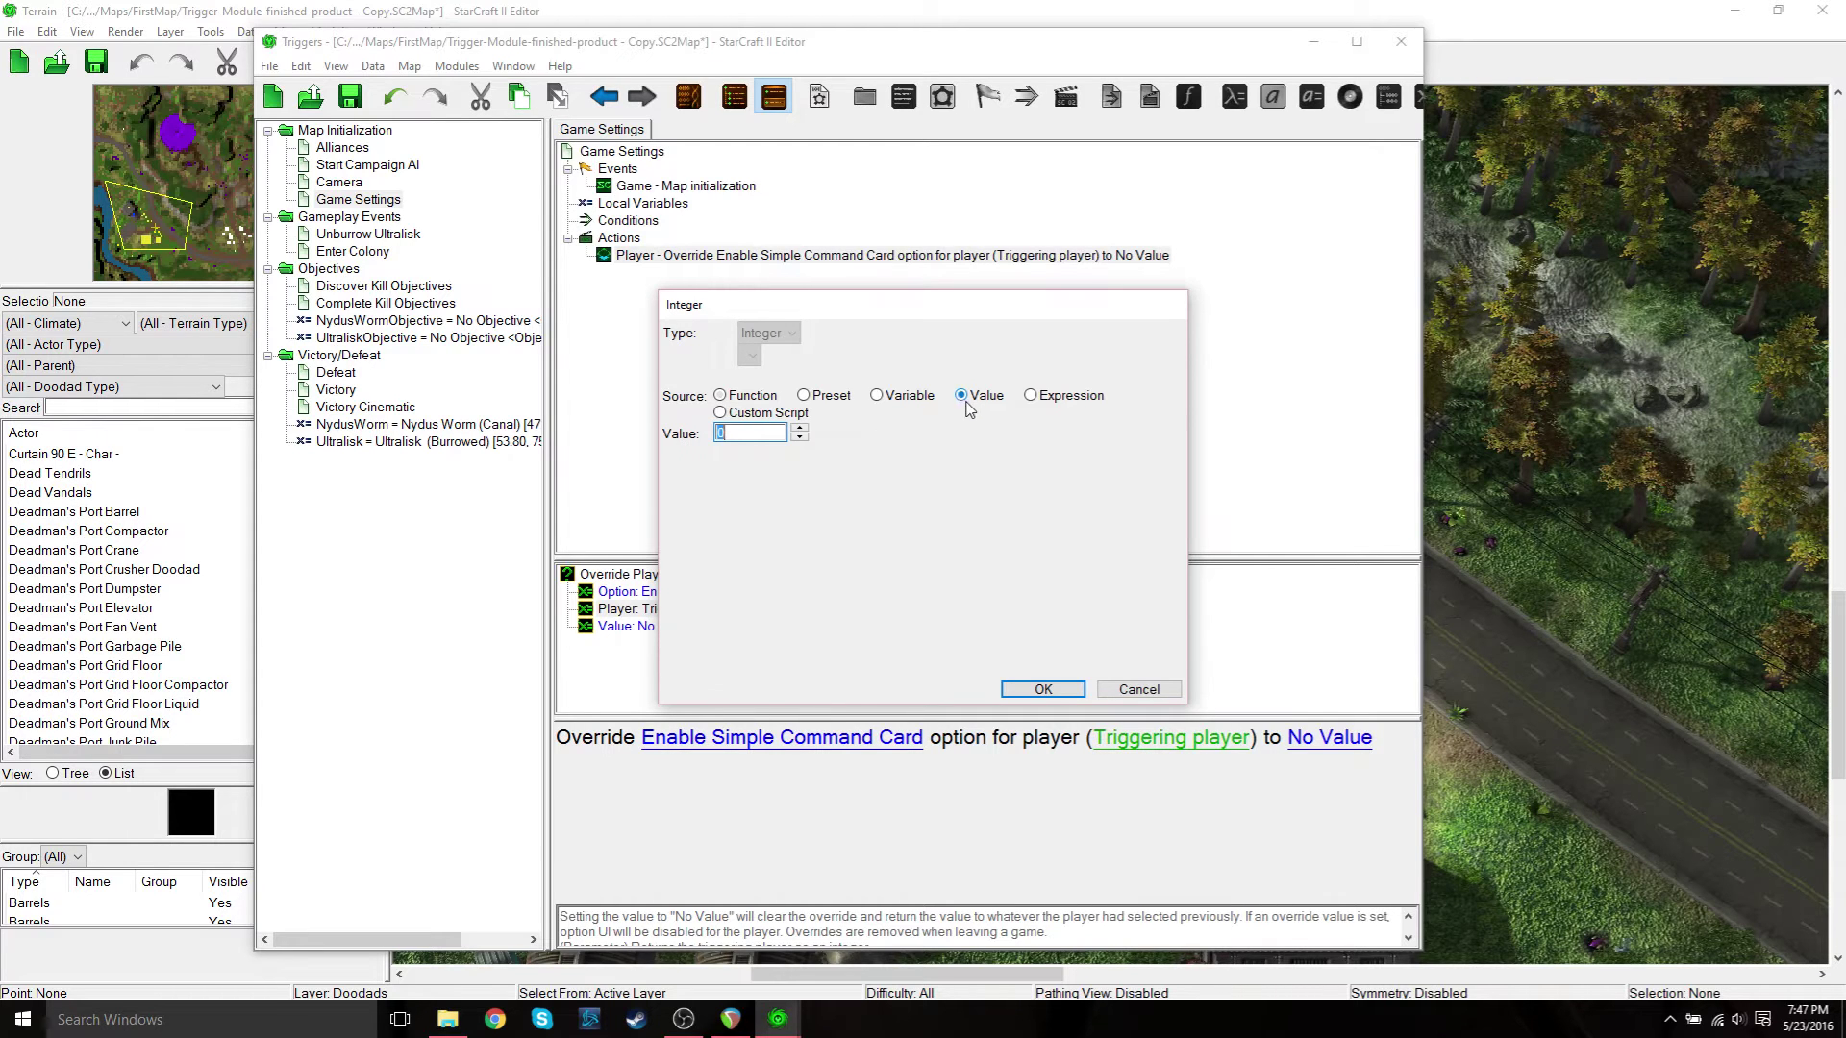
click(1043, 690)
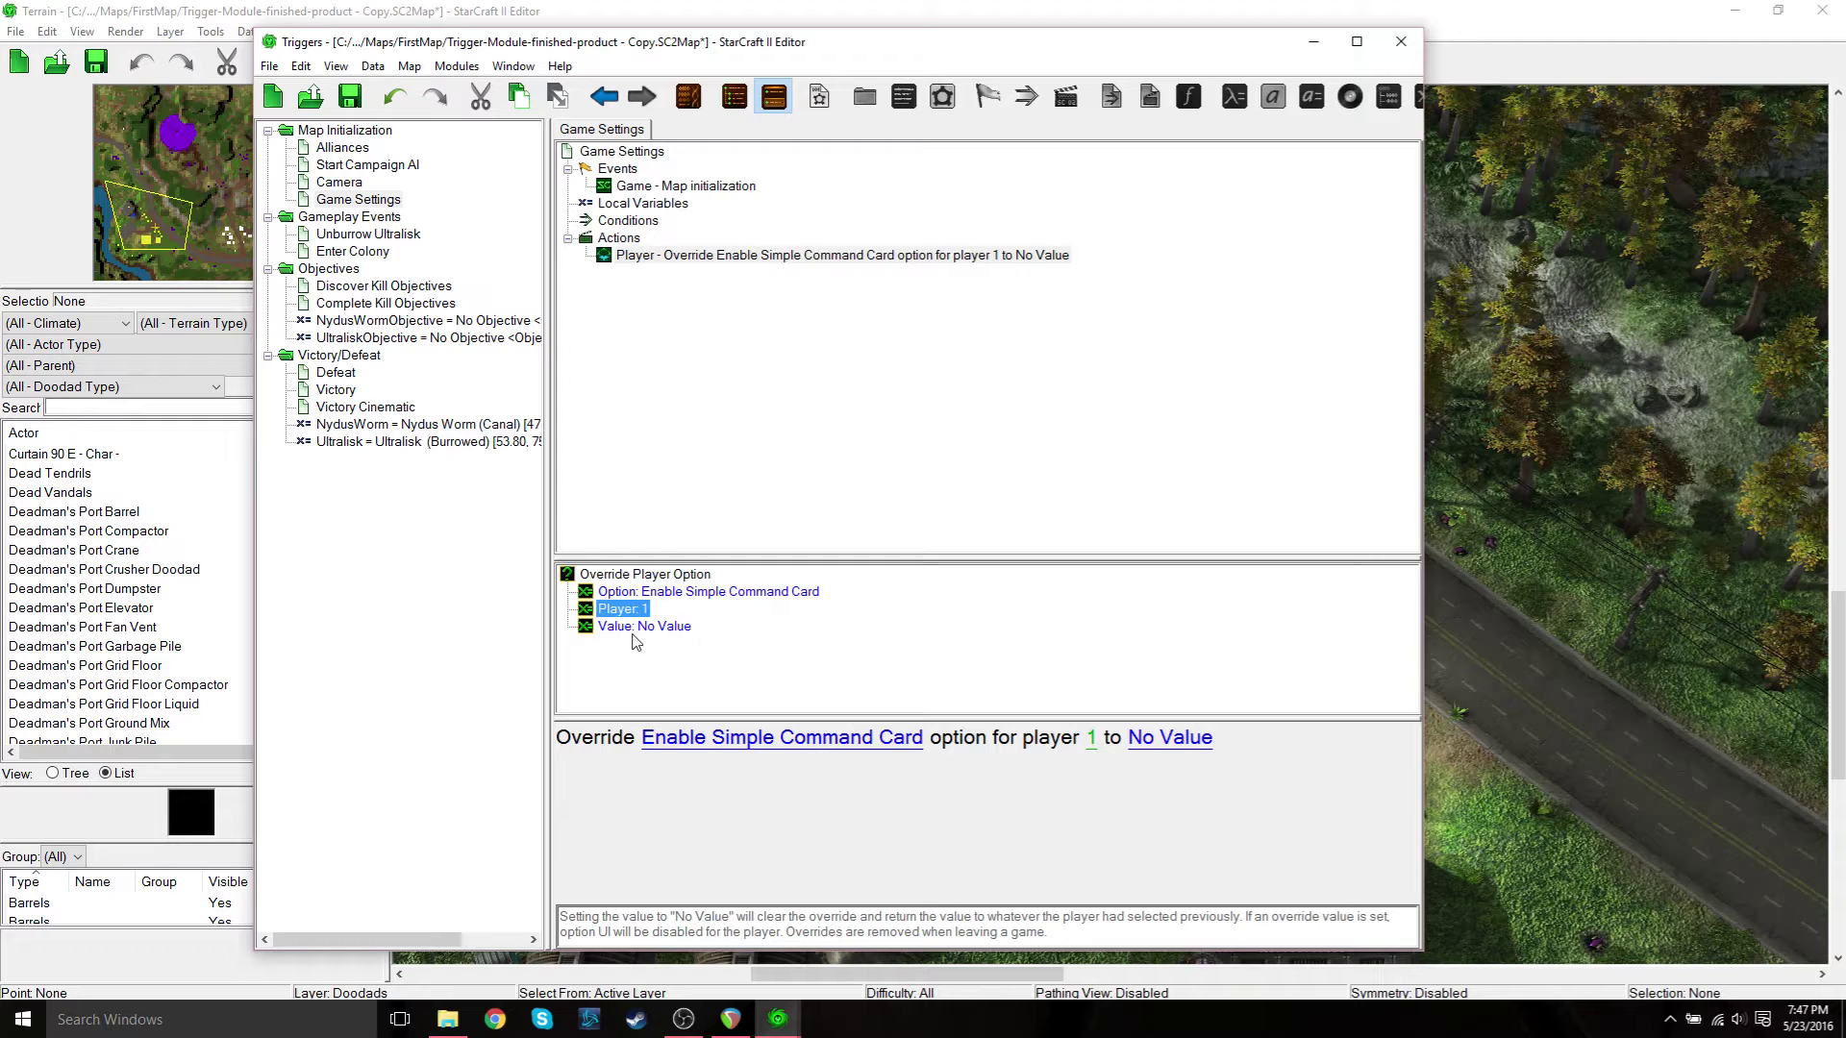
double_click(643, 629)
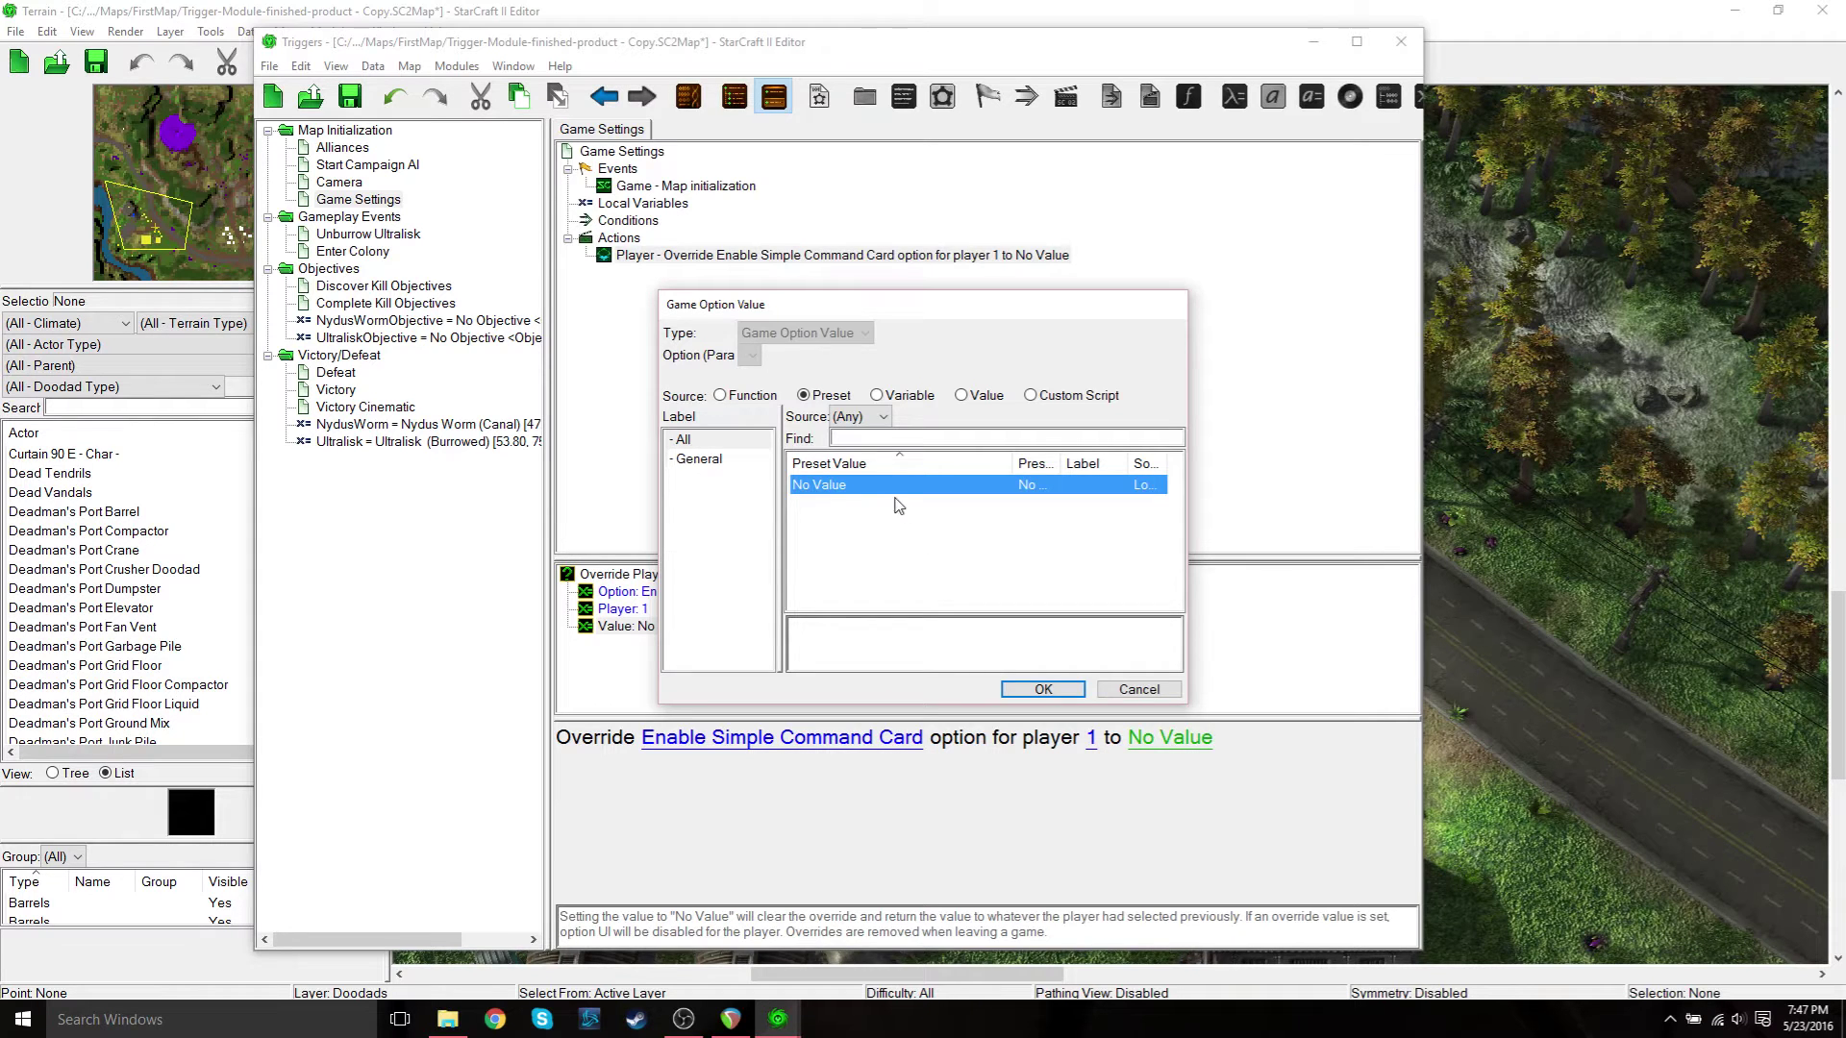
click(962, 397)
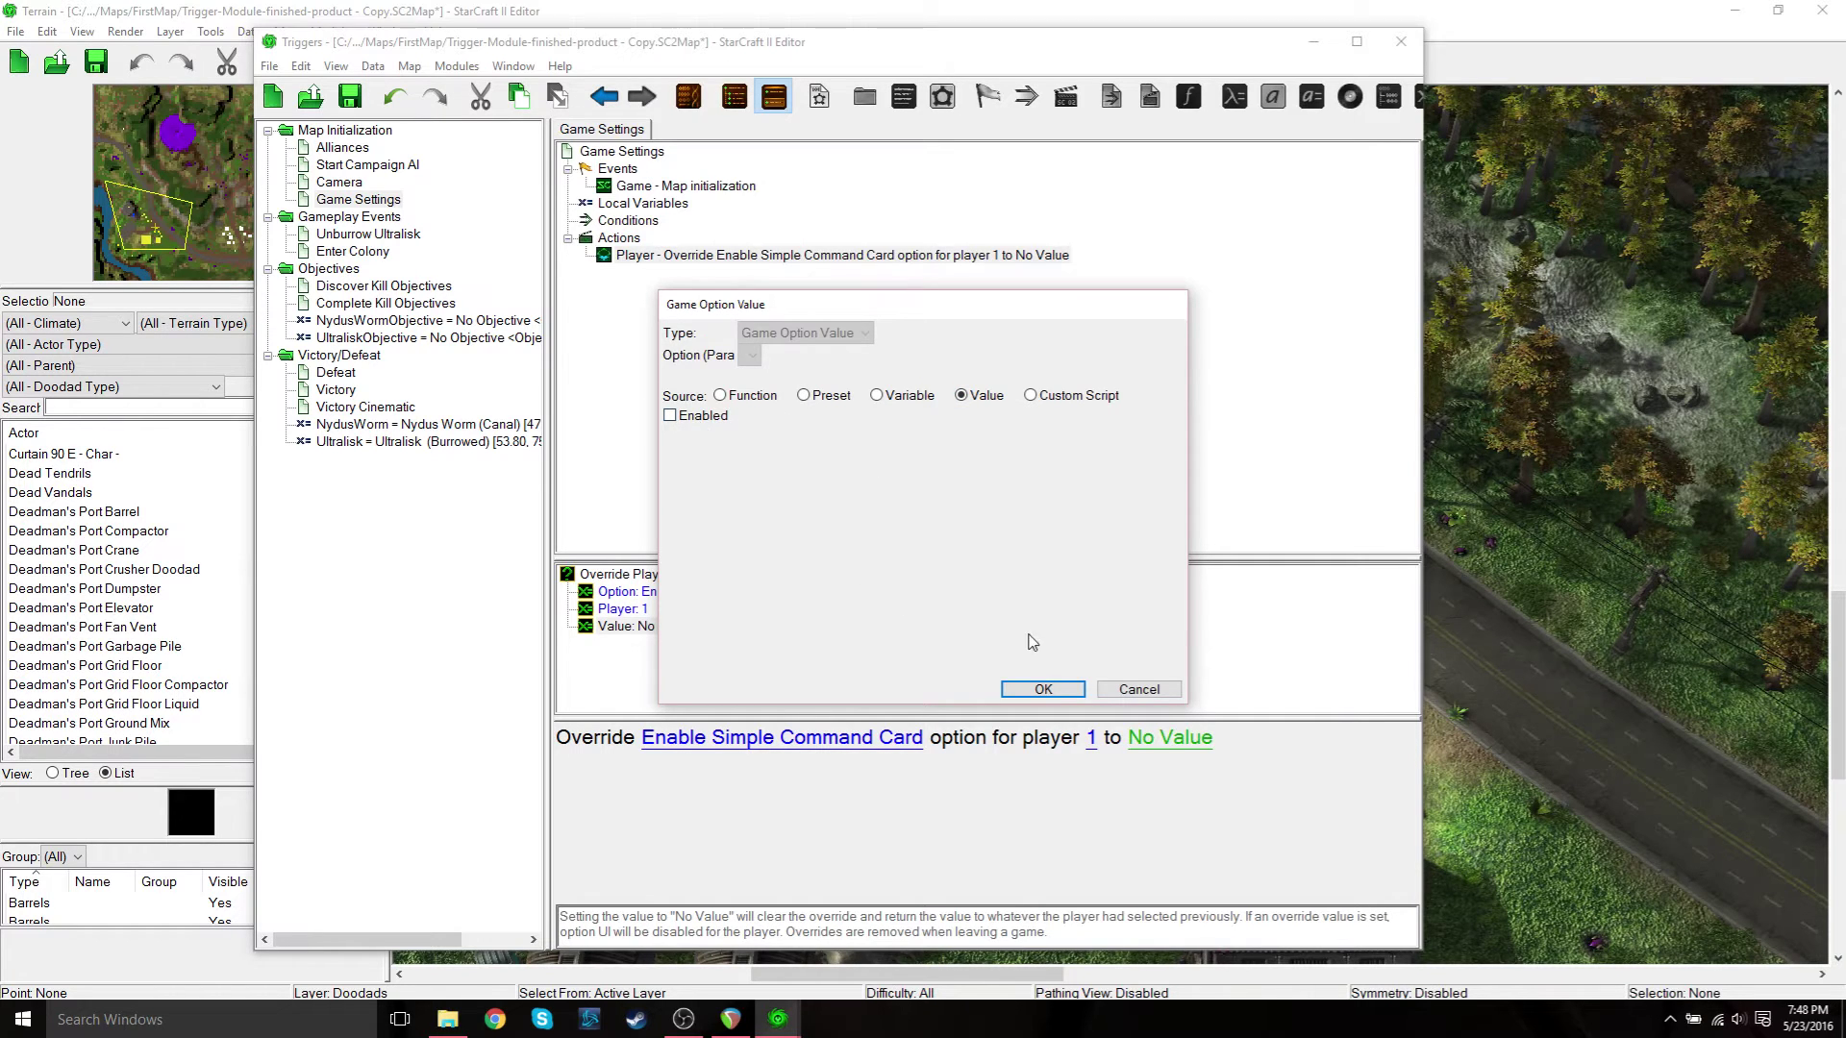
click(1043, 690)
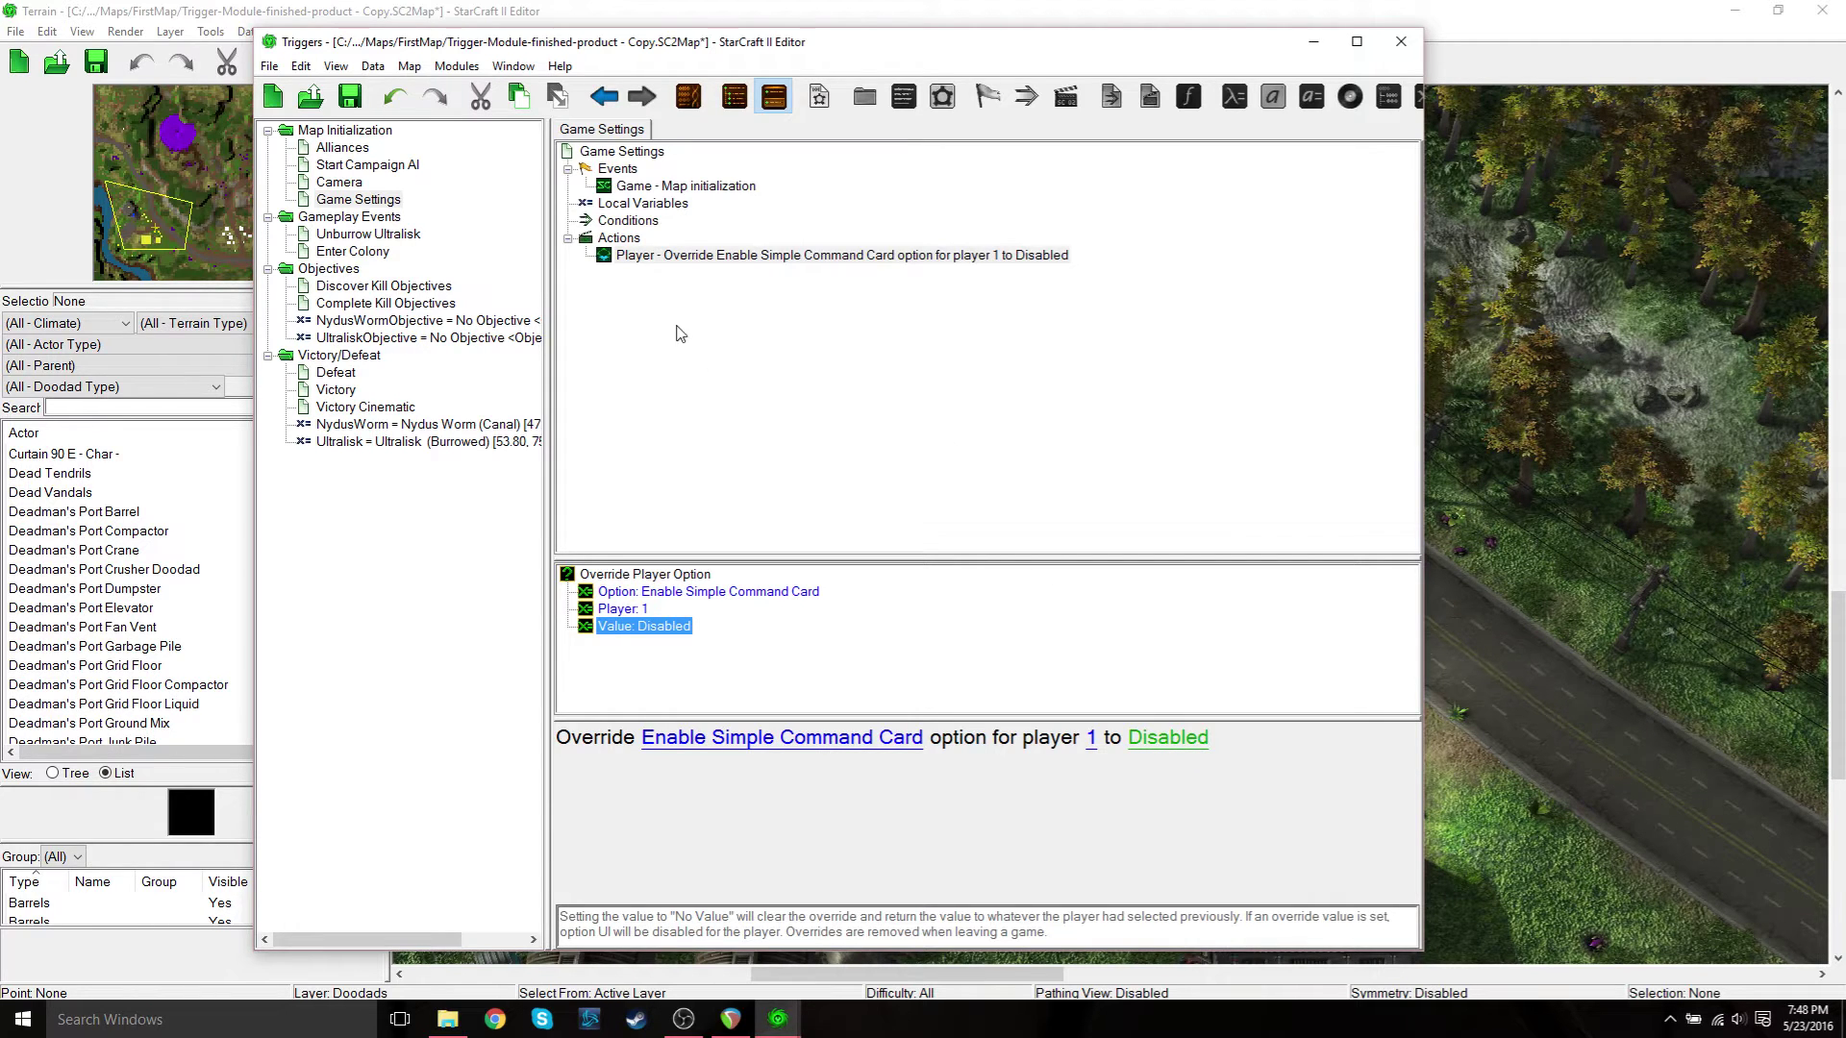
Add a second Override Player Option action below the simple command card override
click(635, 256)
right_click(608, 291)
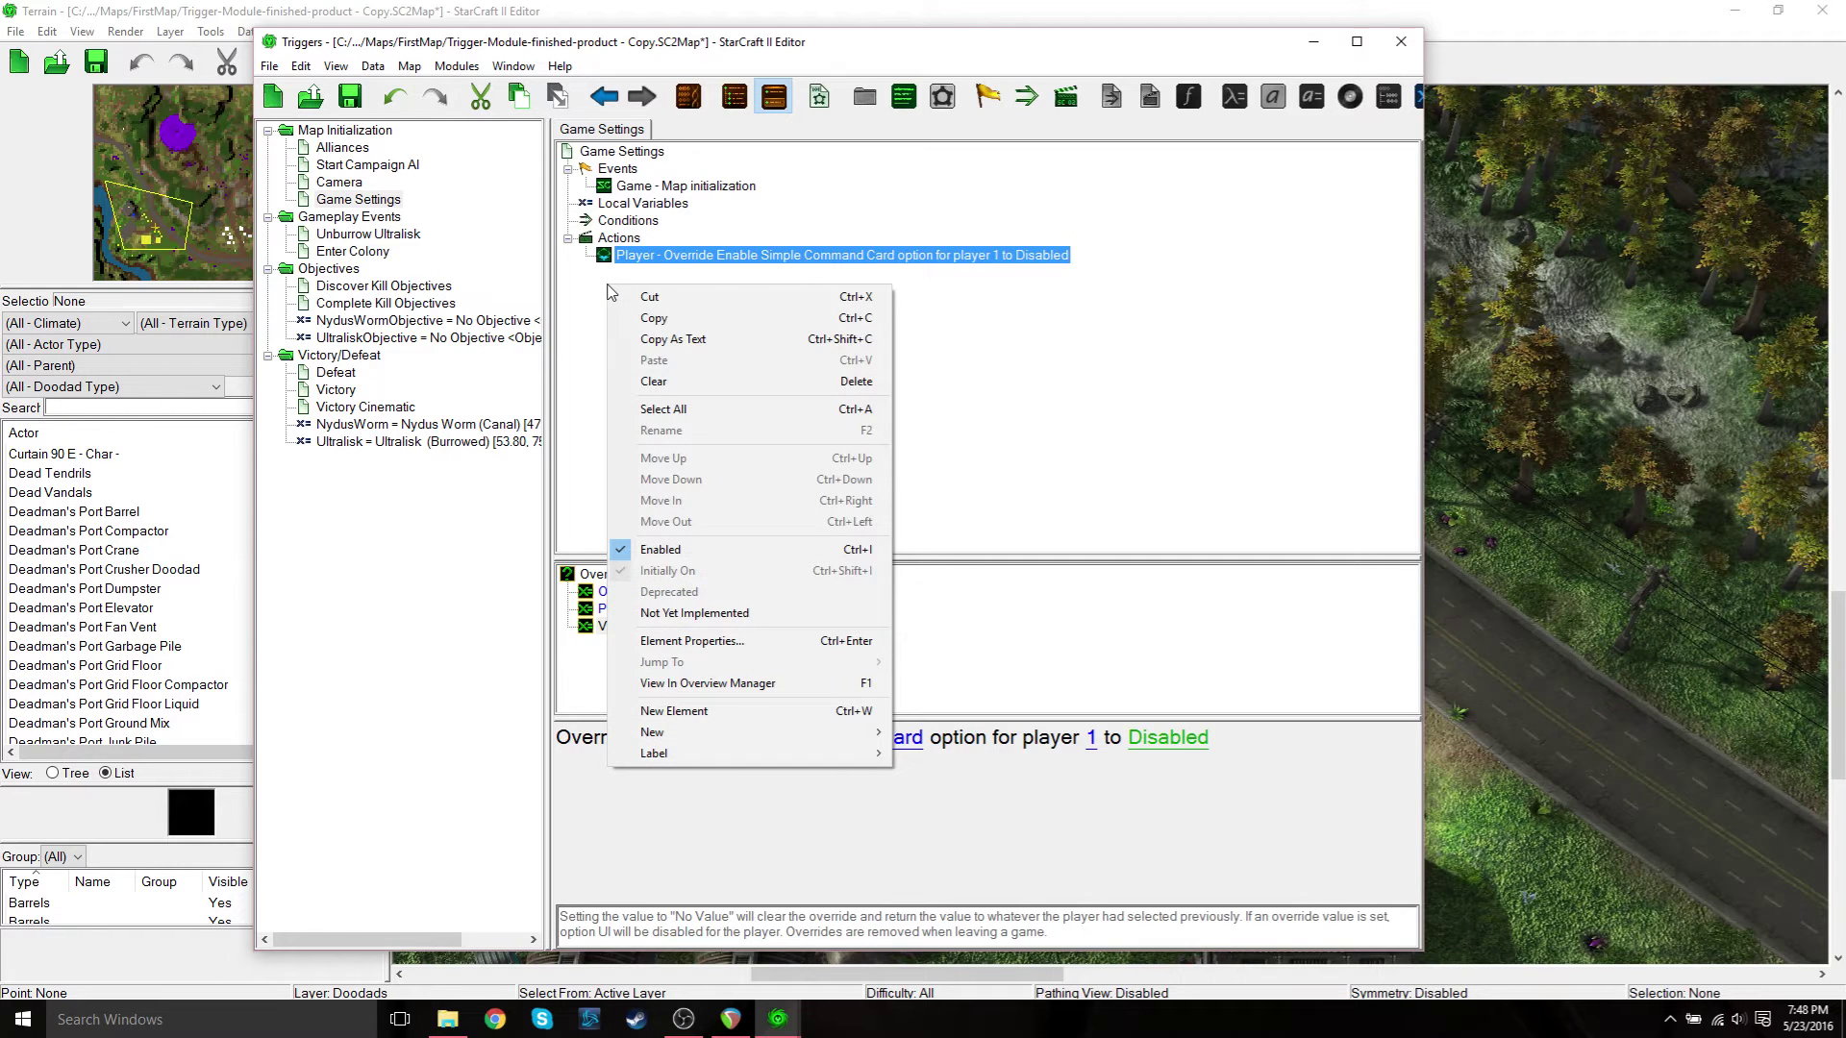
click(722, 712)
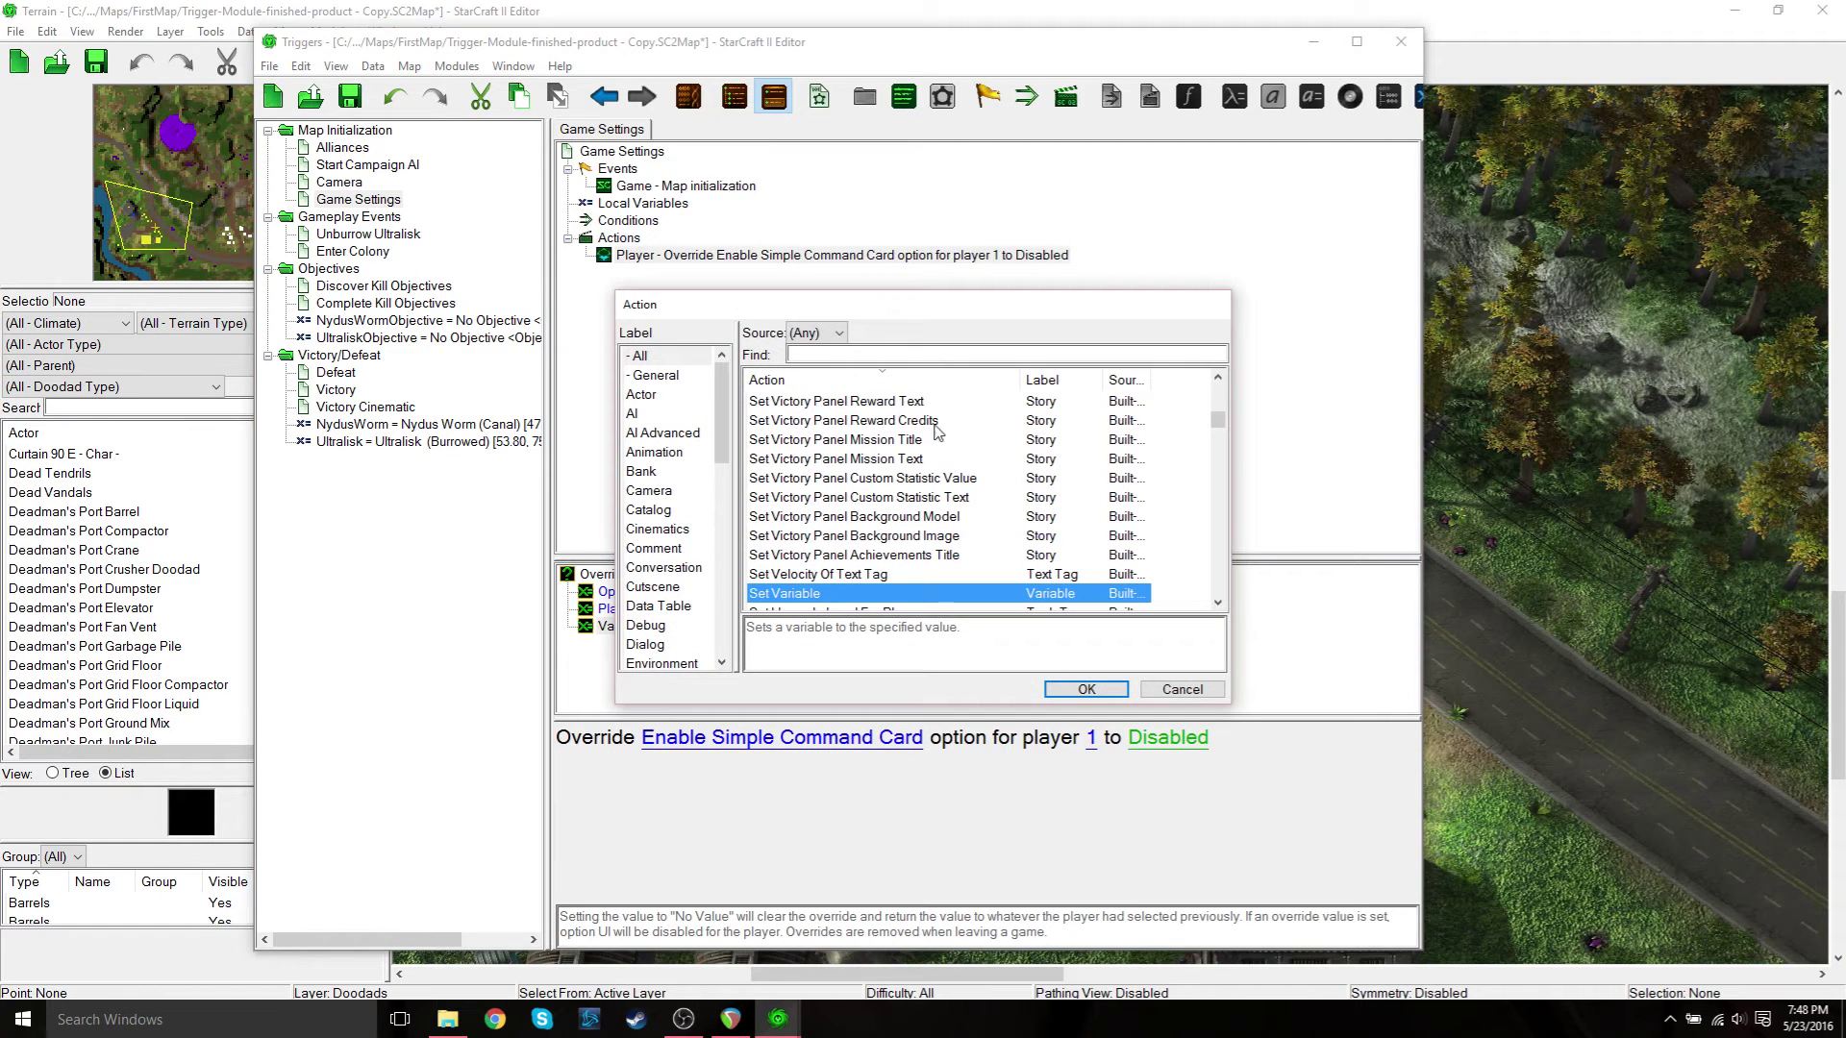
click(895, 355)
text(ov)
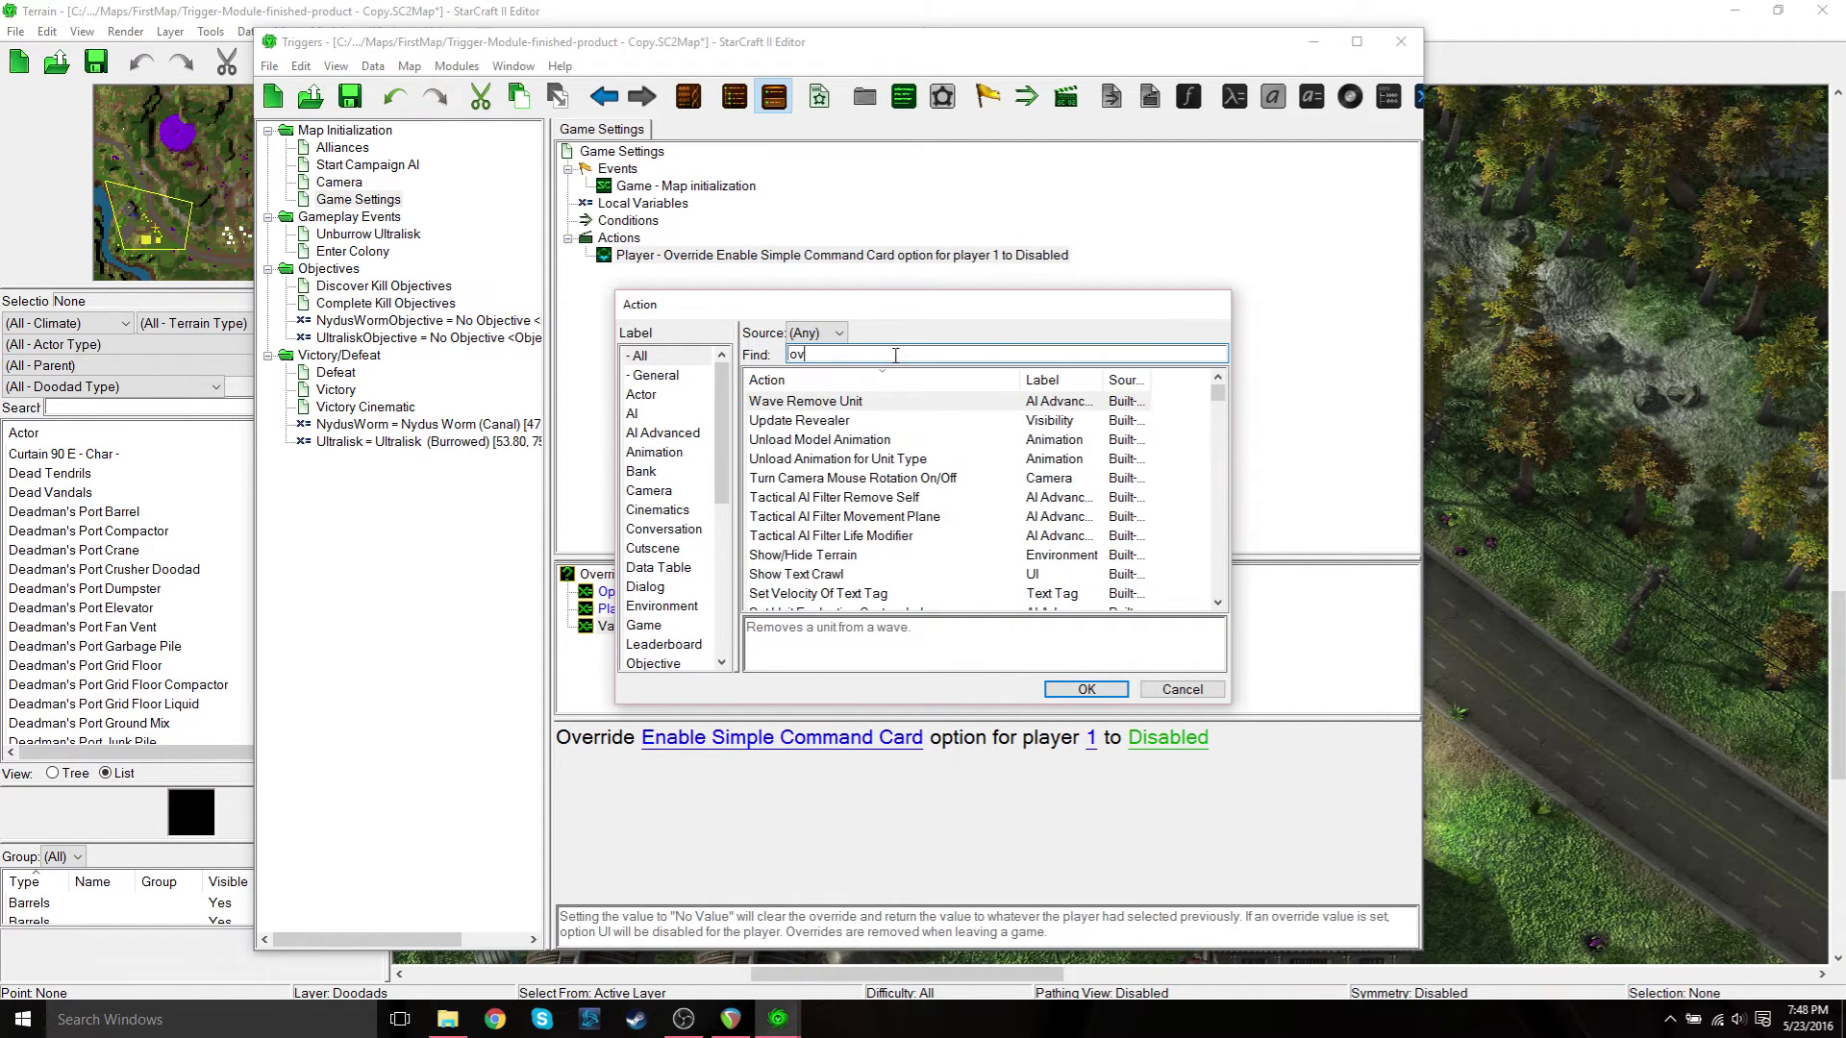
text(erride)
click(961, 516)
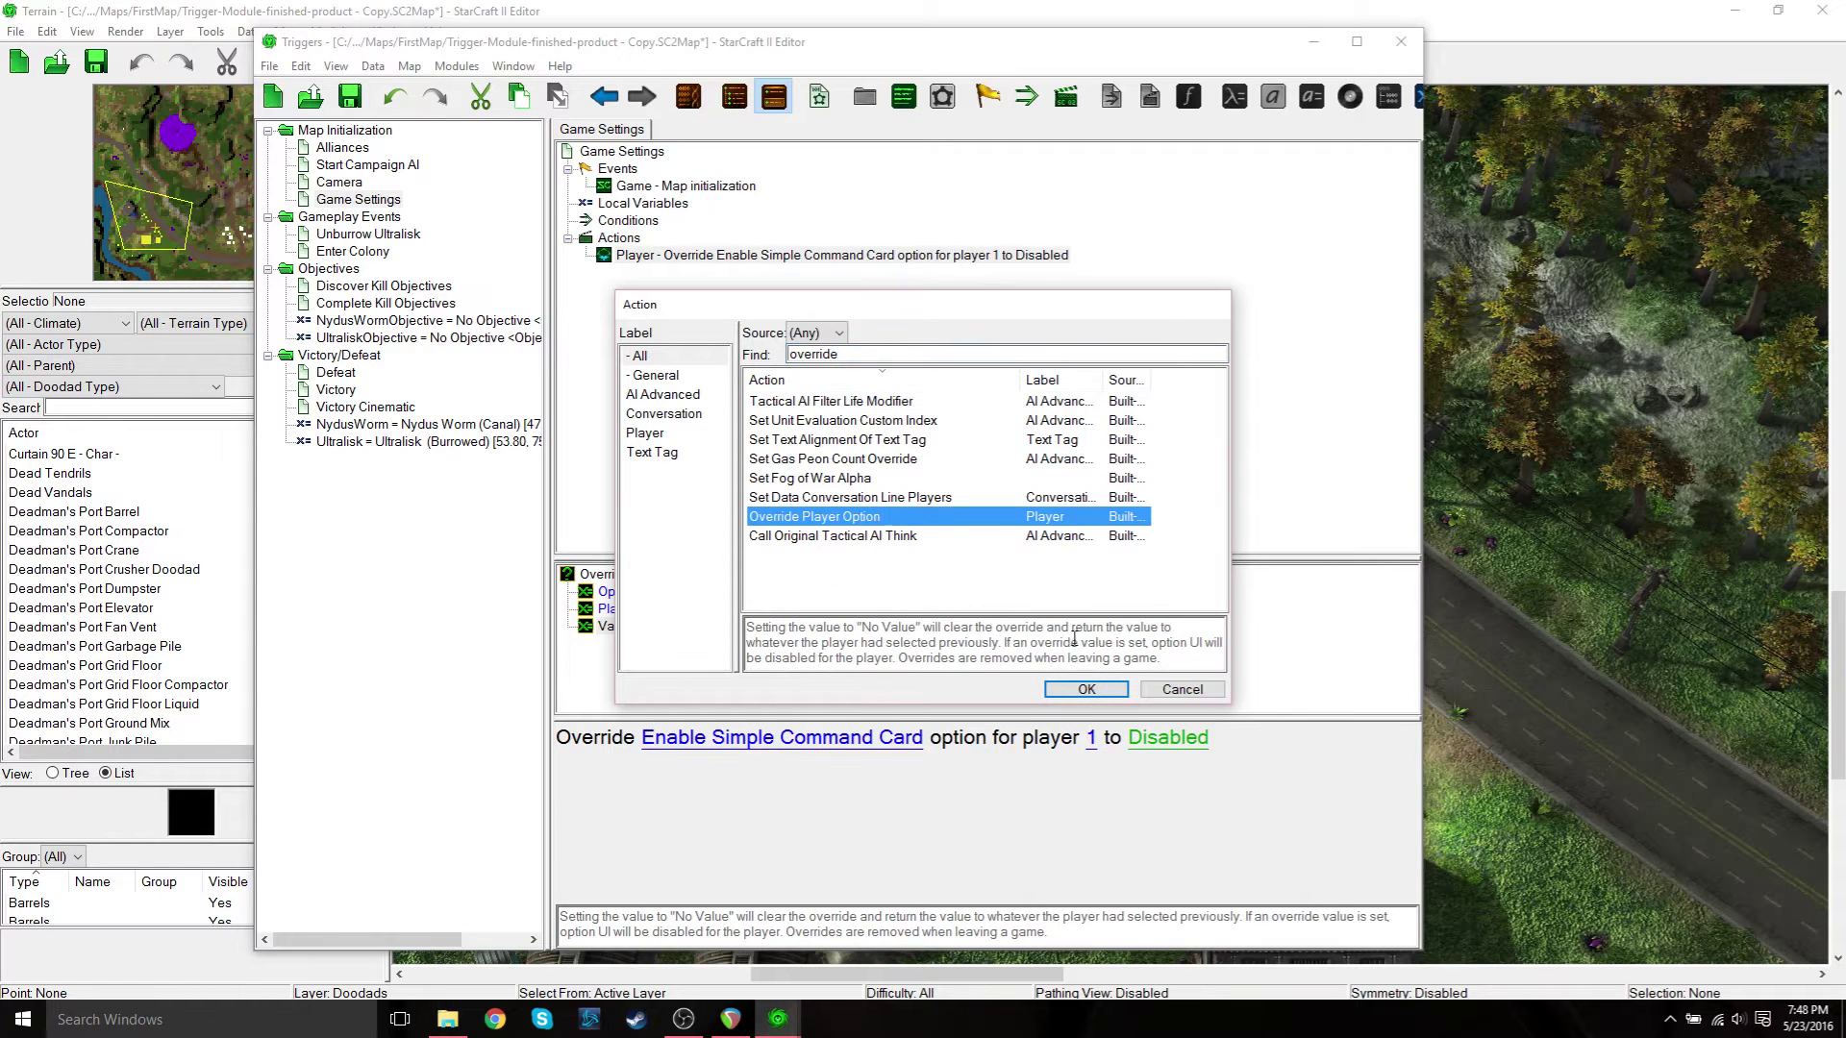
click(1094, 694)
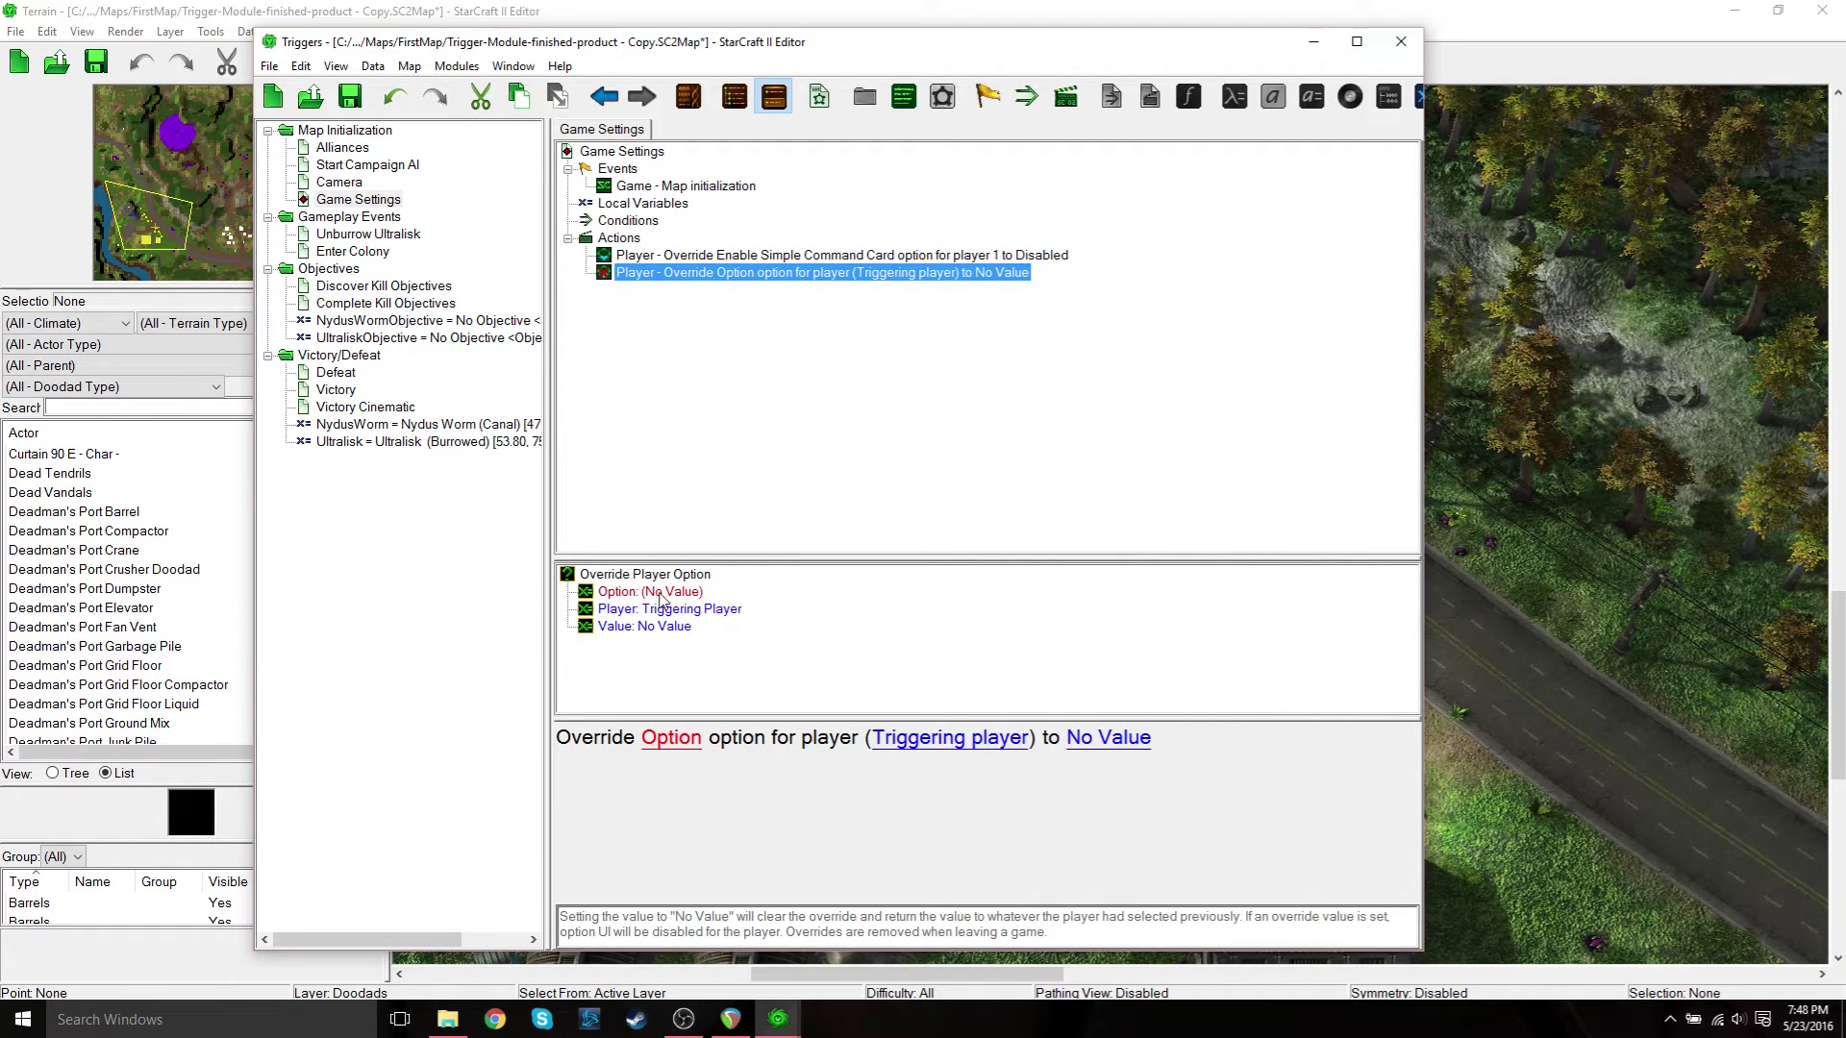
Set the second override action's option to Enable Enemy Unit Selection
double_click(661, 594)
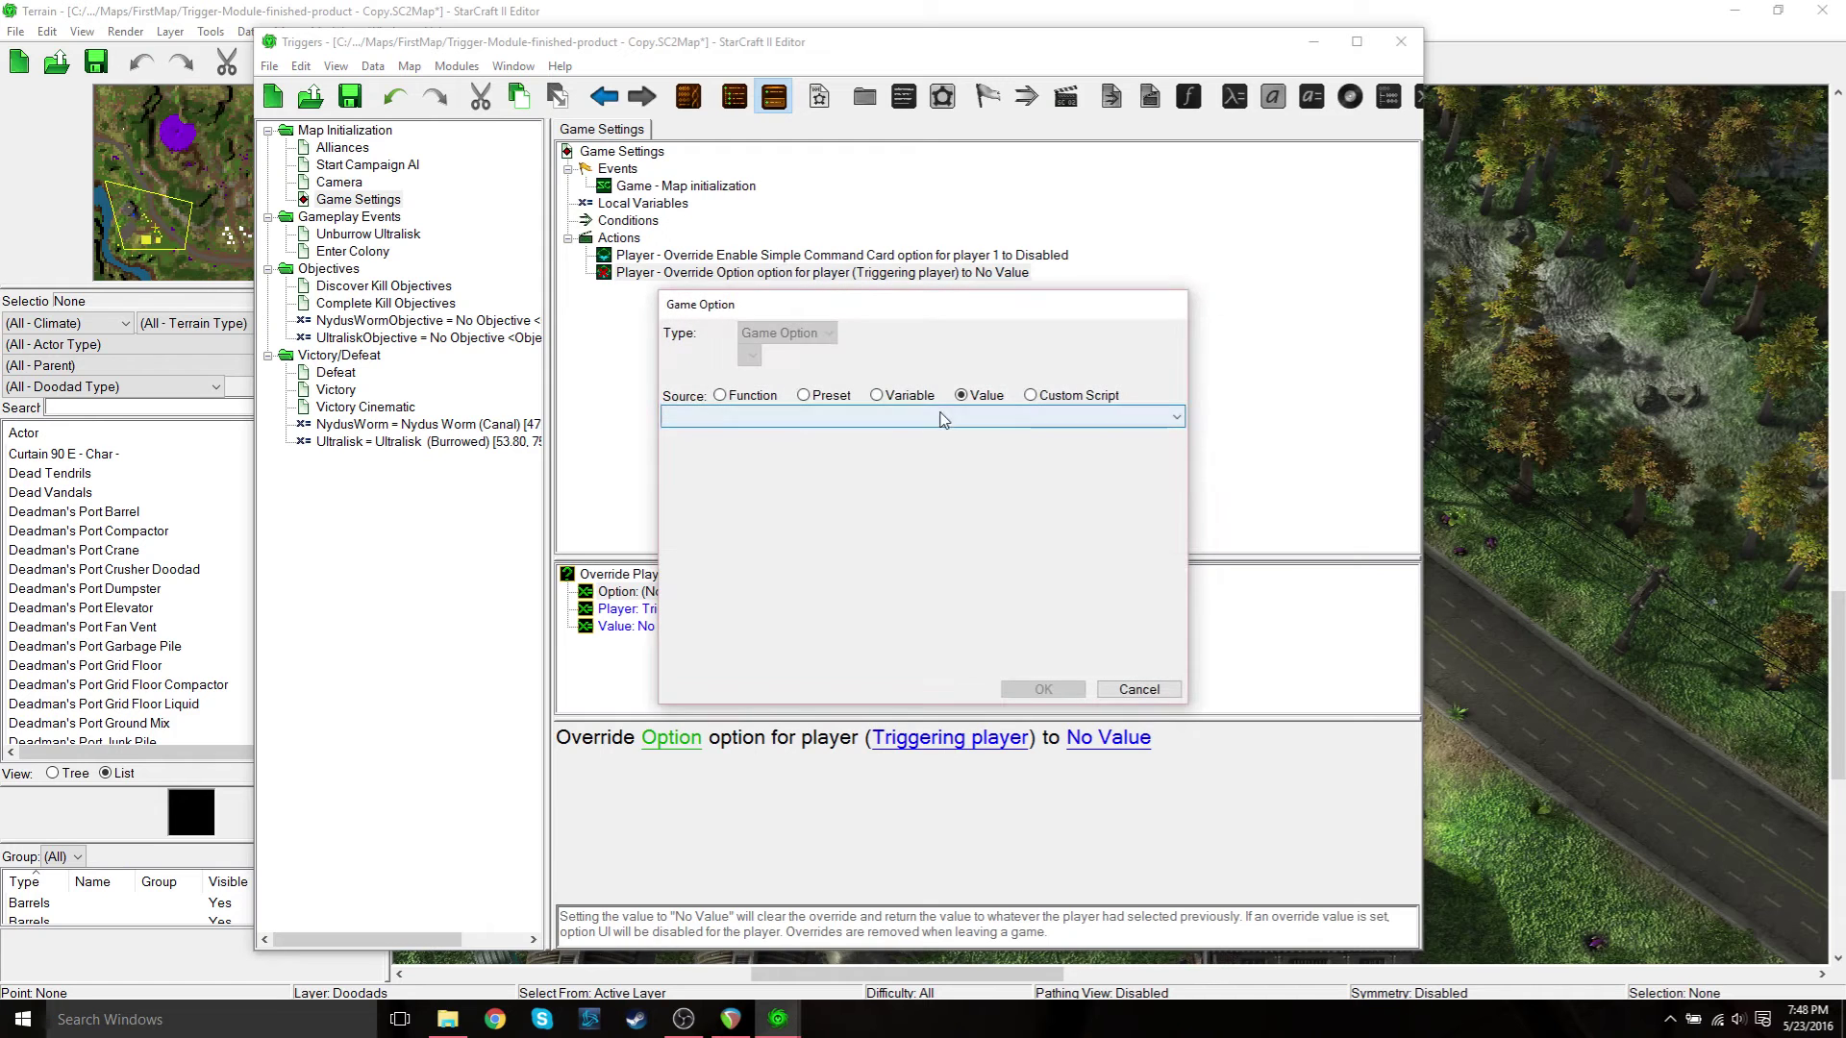
click(947, 423)
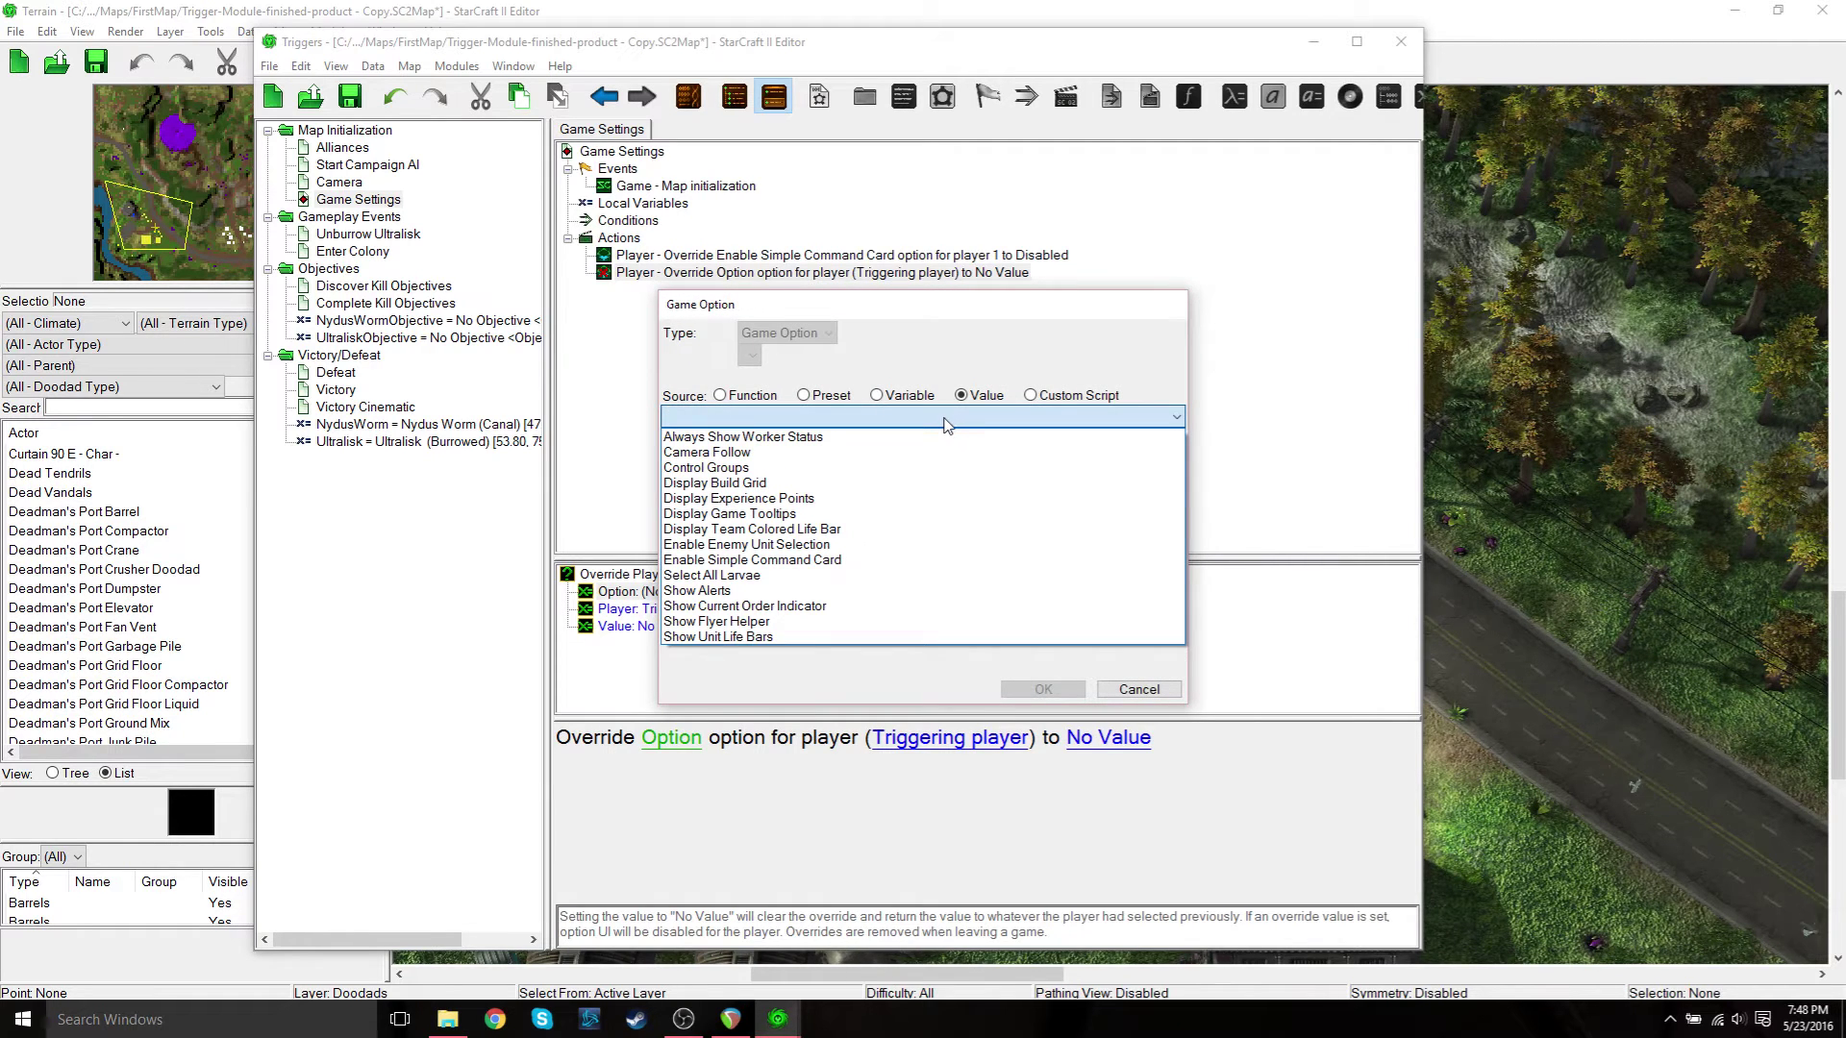
click(833, 546)
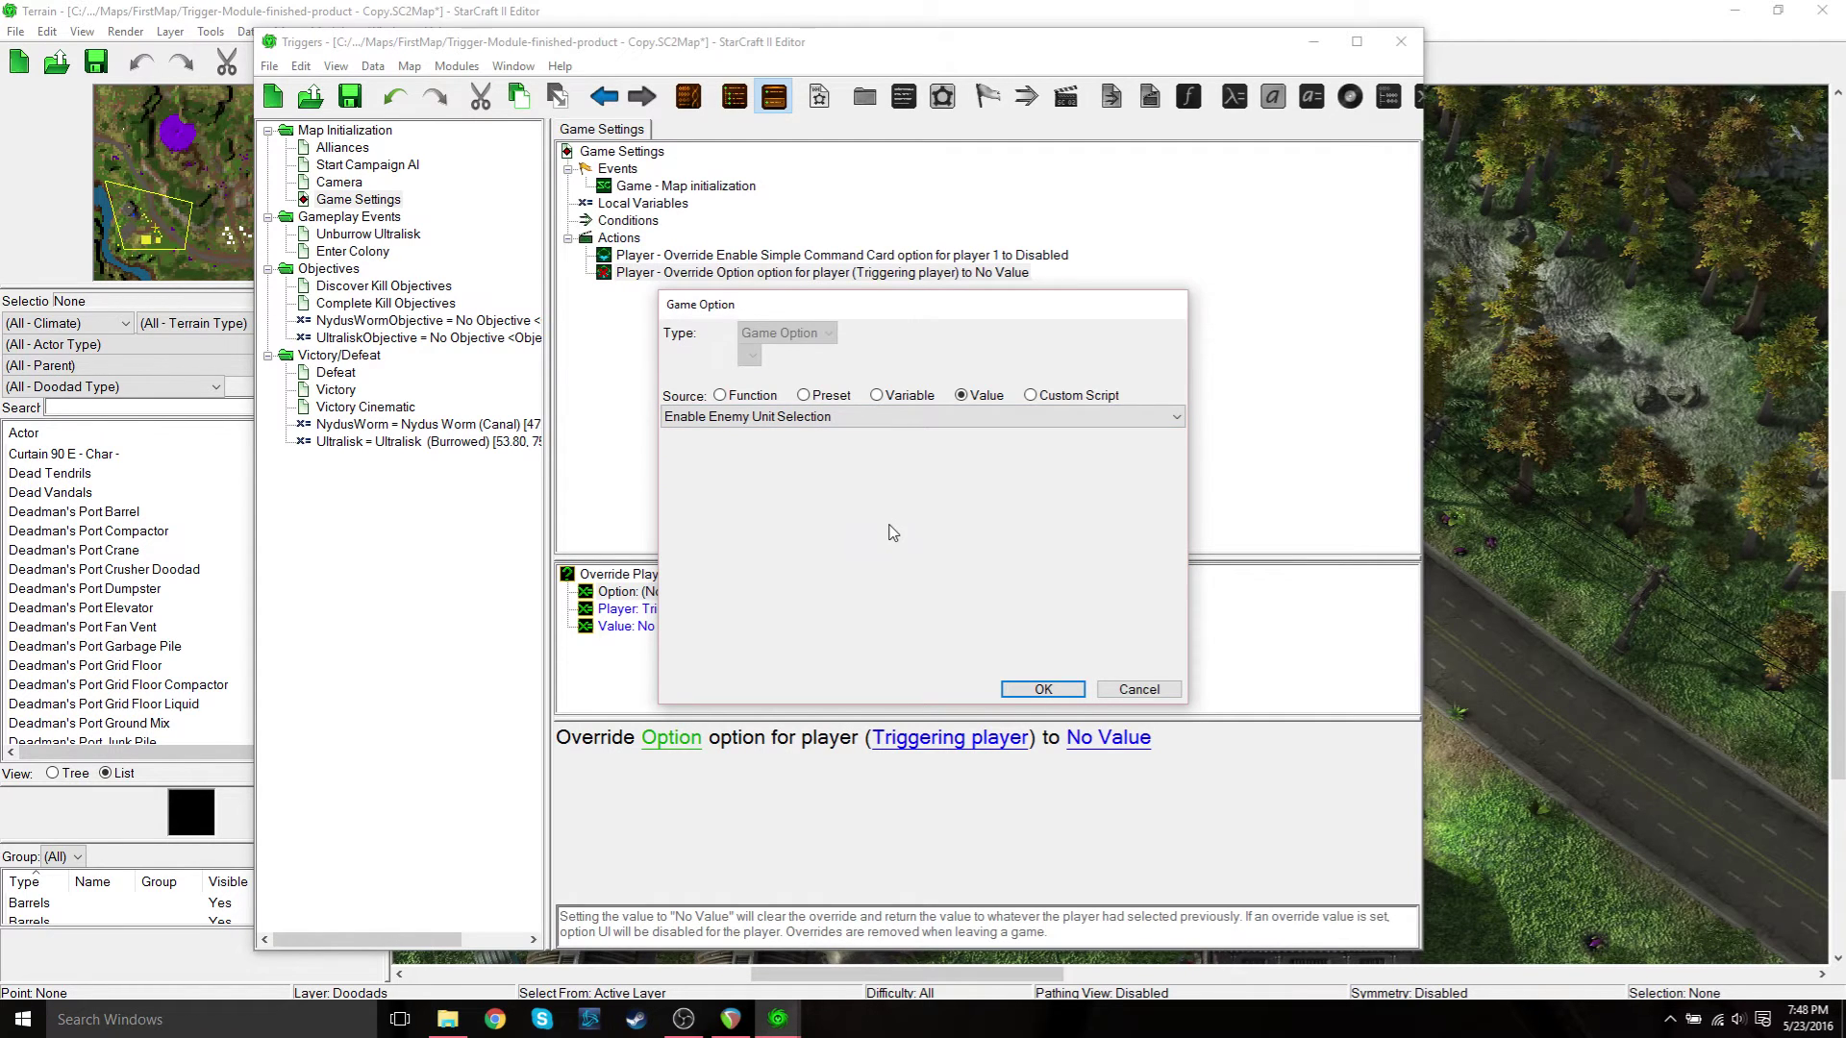
click(1042, 690)
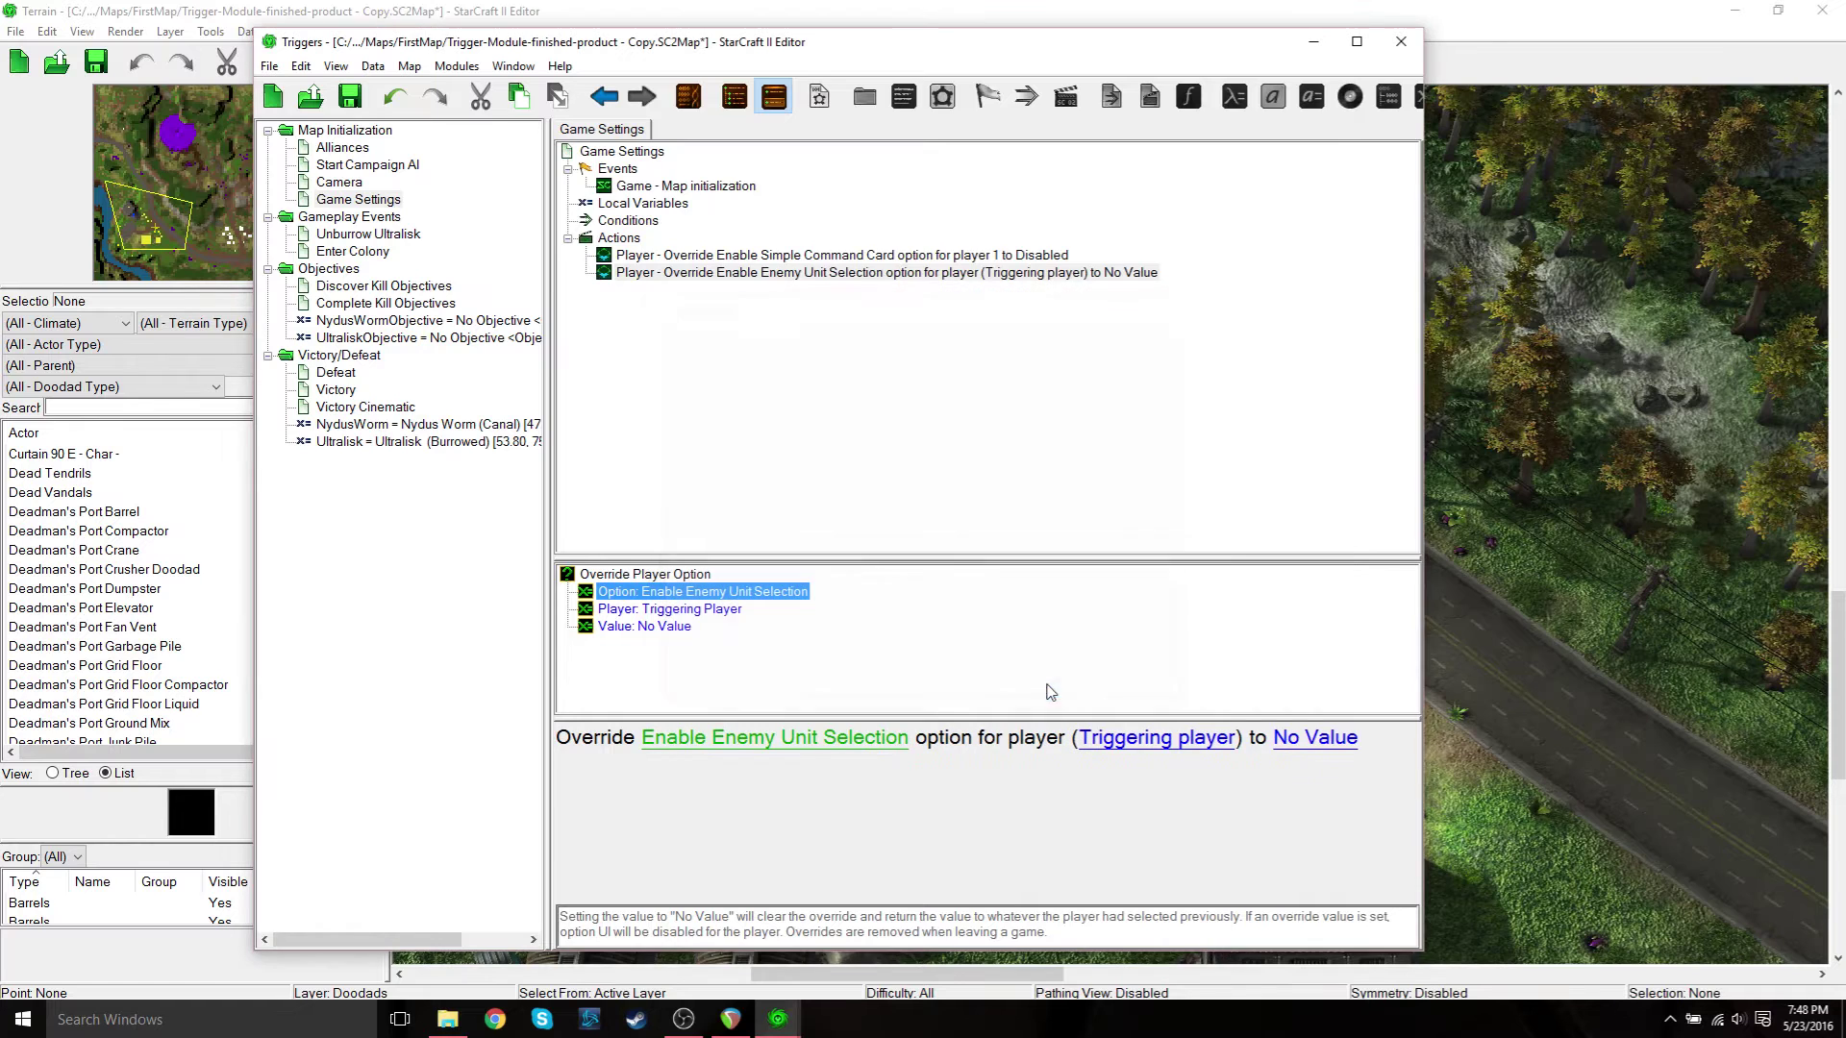
Set the Enable Enemy Unit Selection override's player to the value 1 and its option value to Enabled
double_click(664, 612)
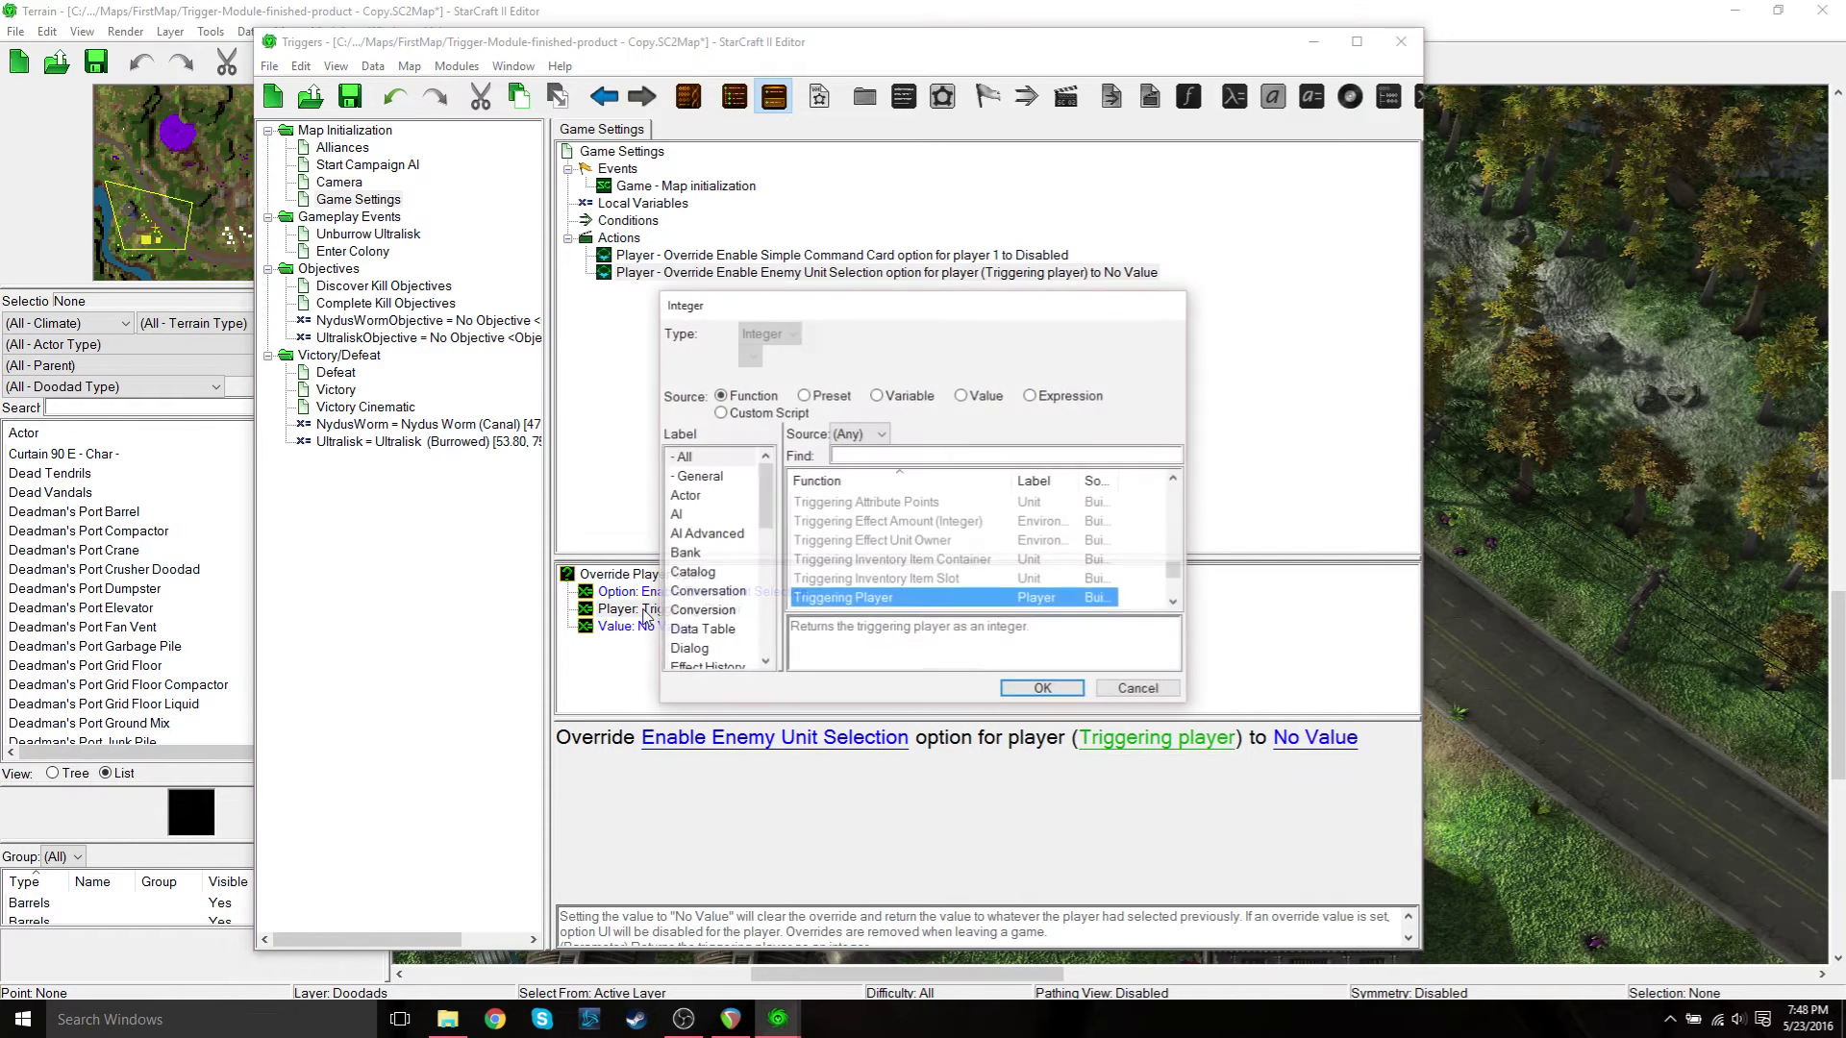
click(963, 398)
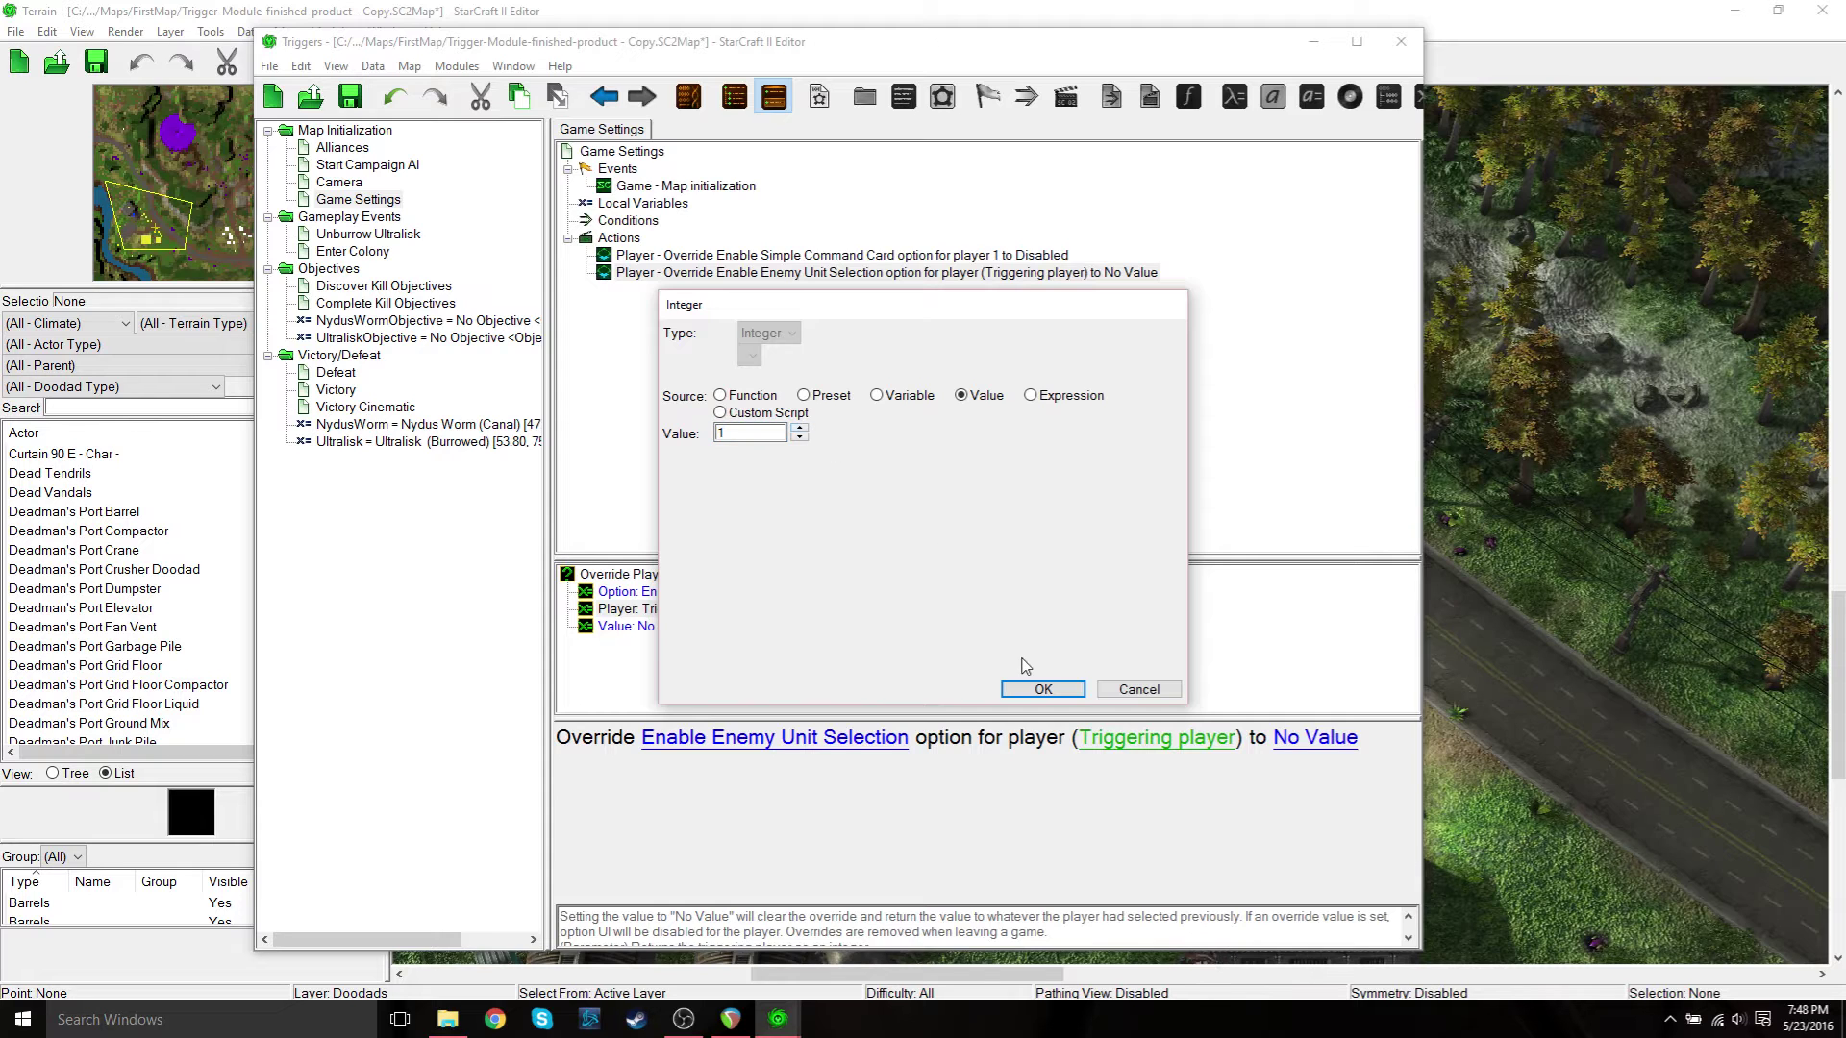
click(1036, 691)
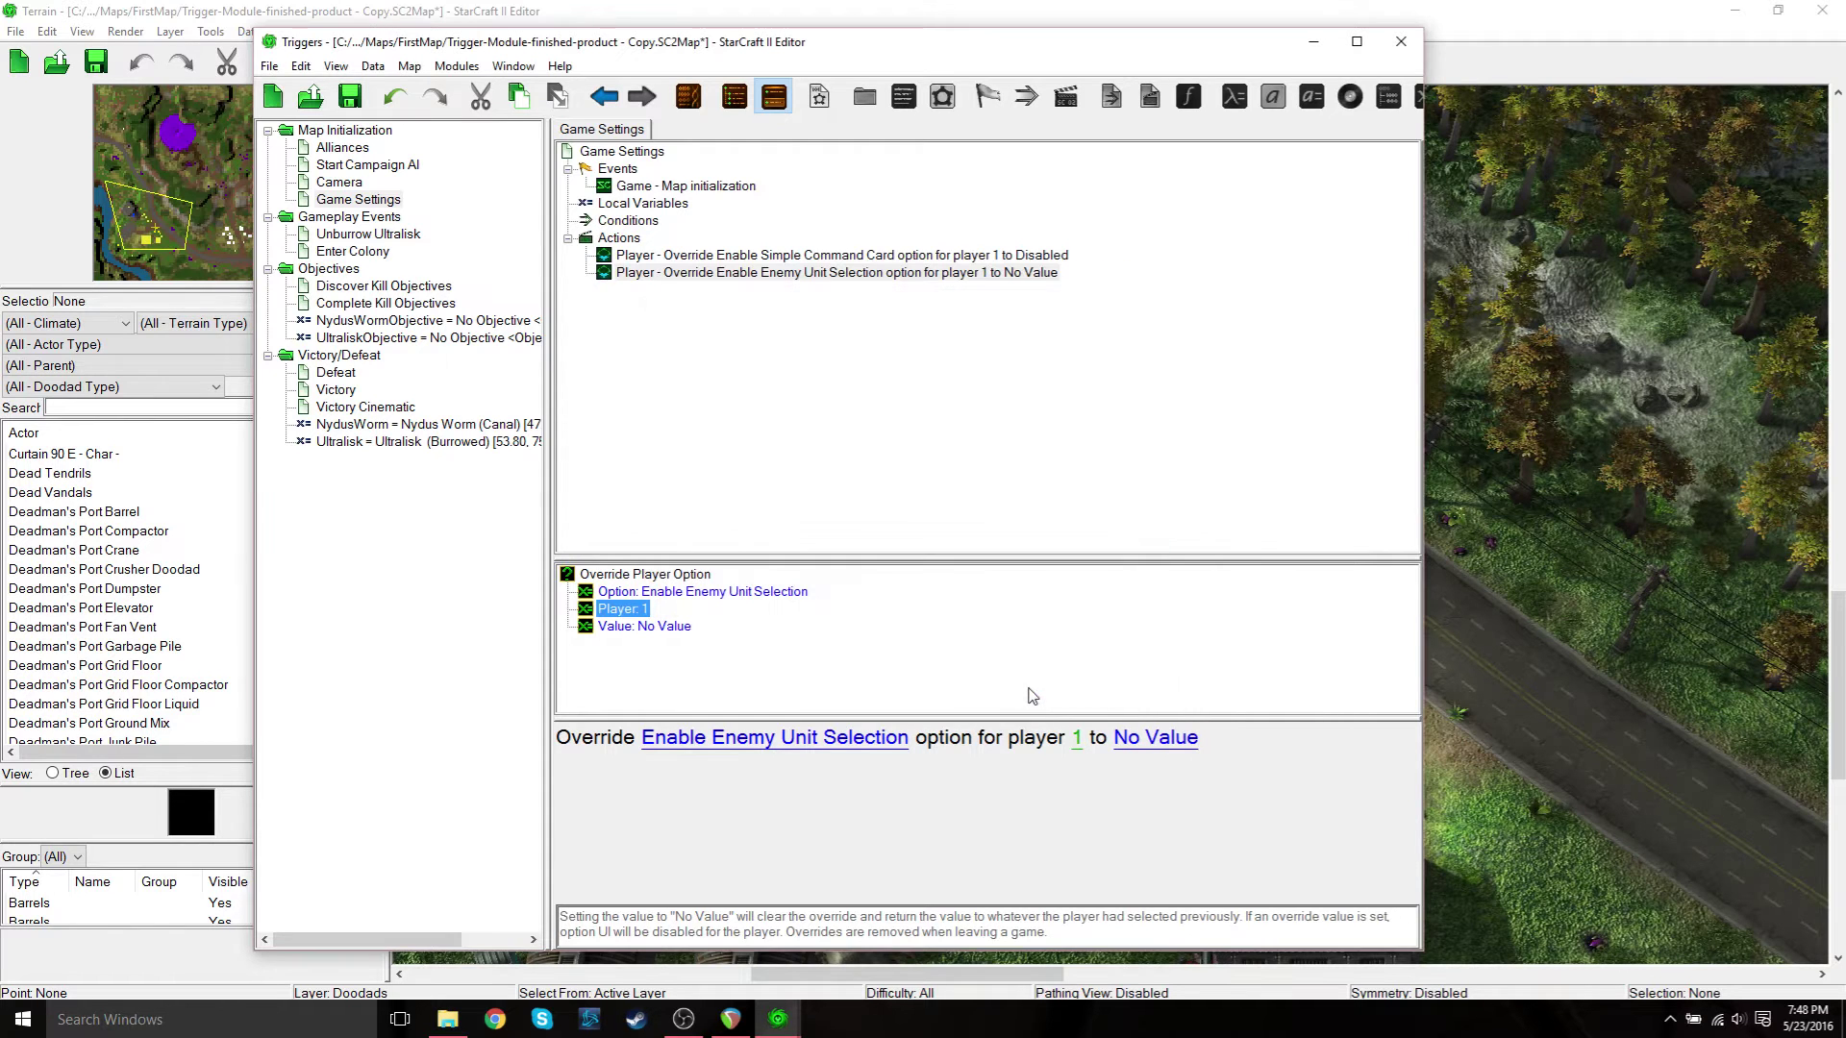
double_click(618, 628)
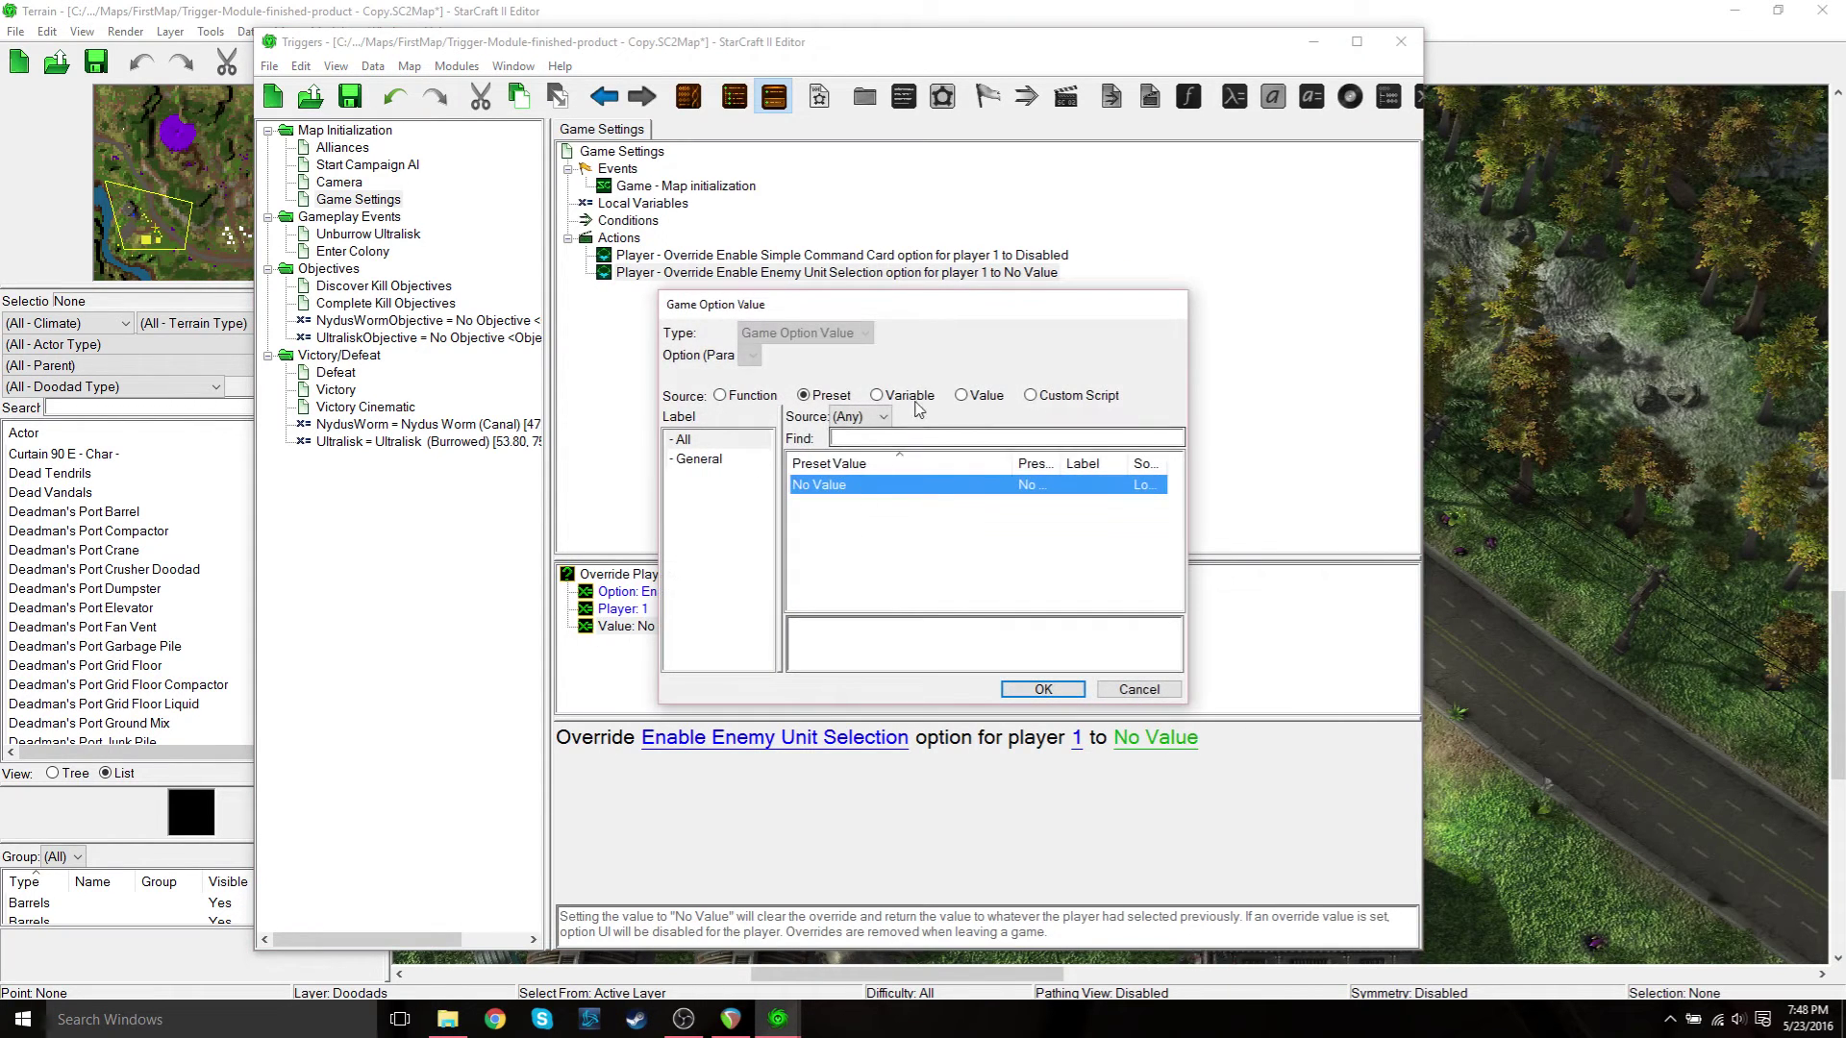
click(963, 396)
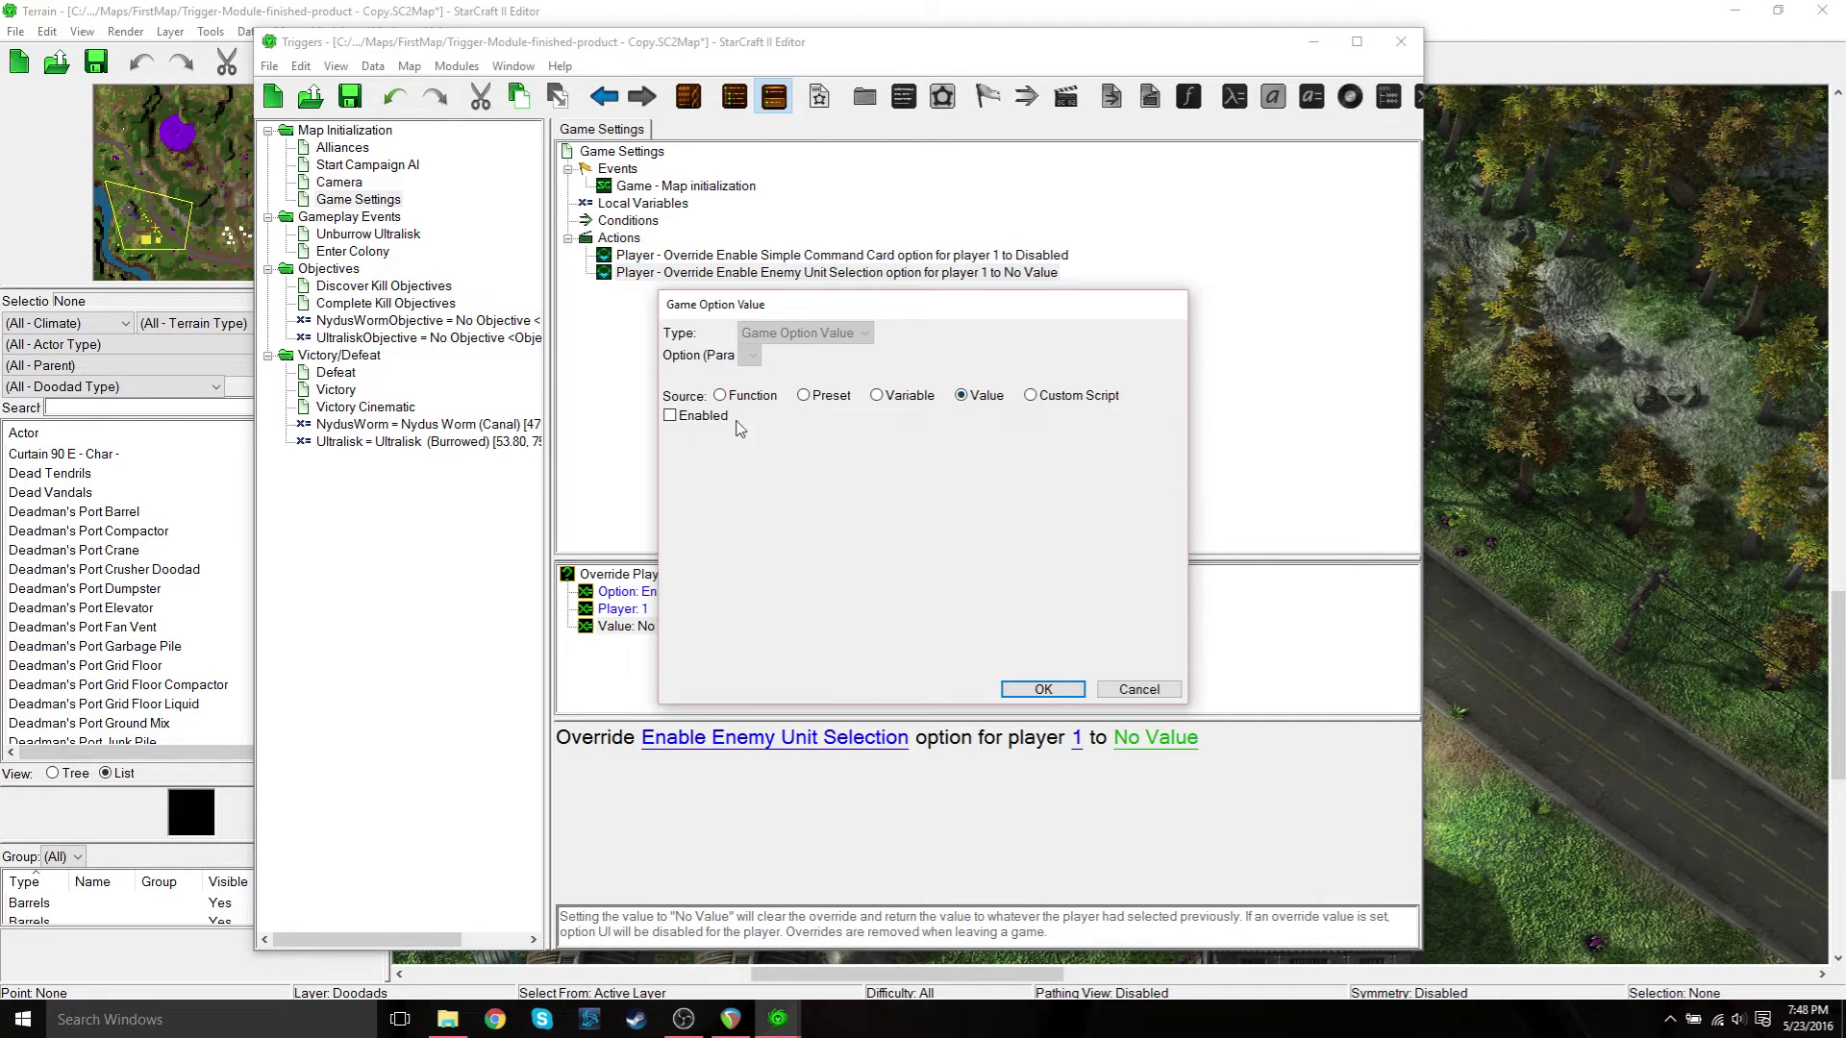
click(670, 416)
click(1043, 689)
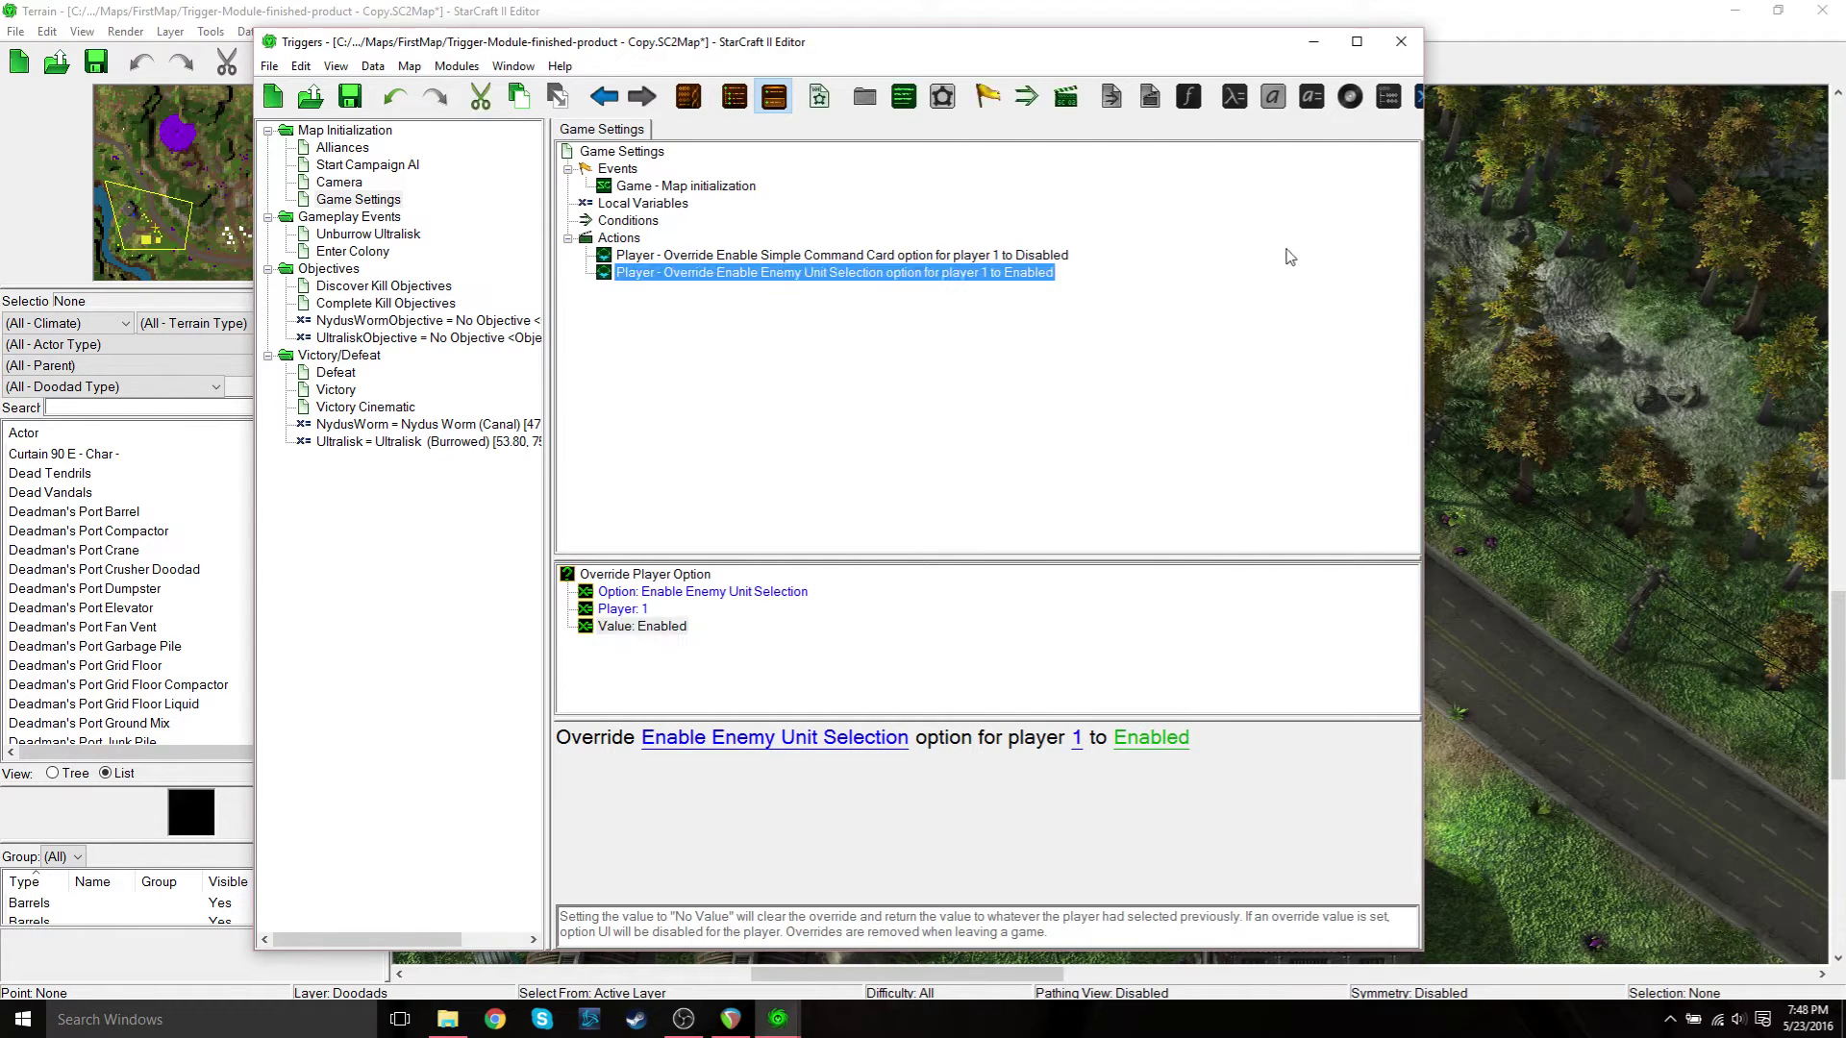
Save the map with the updated Game Settings trigger
click(269, 66)
click(299, 206)
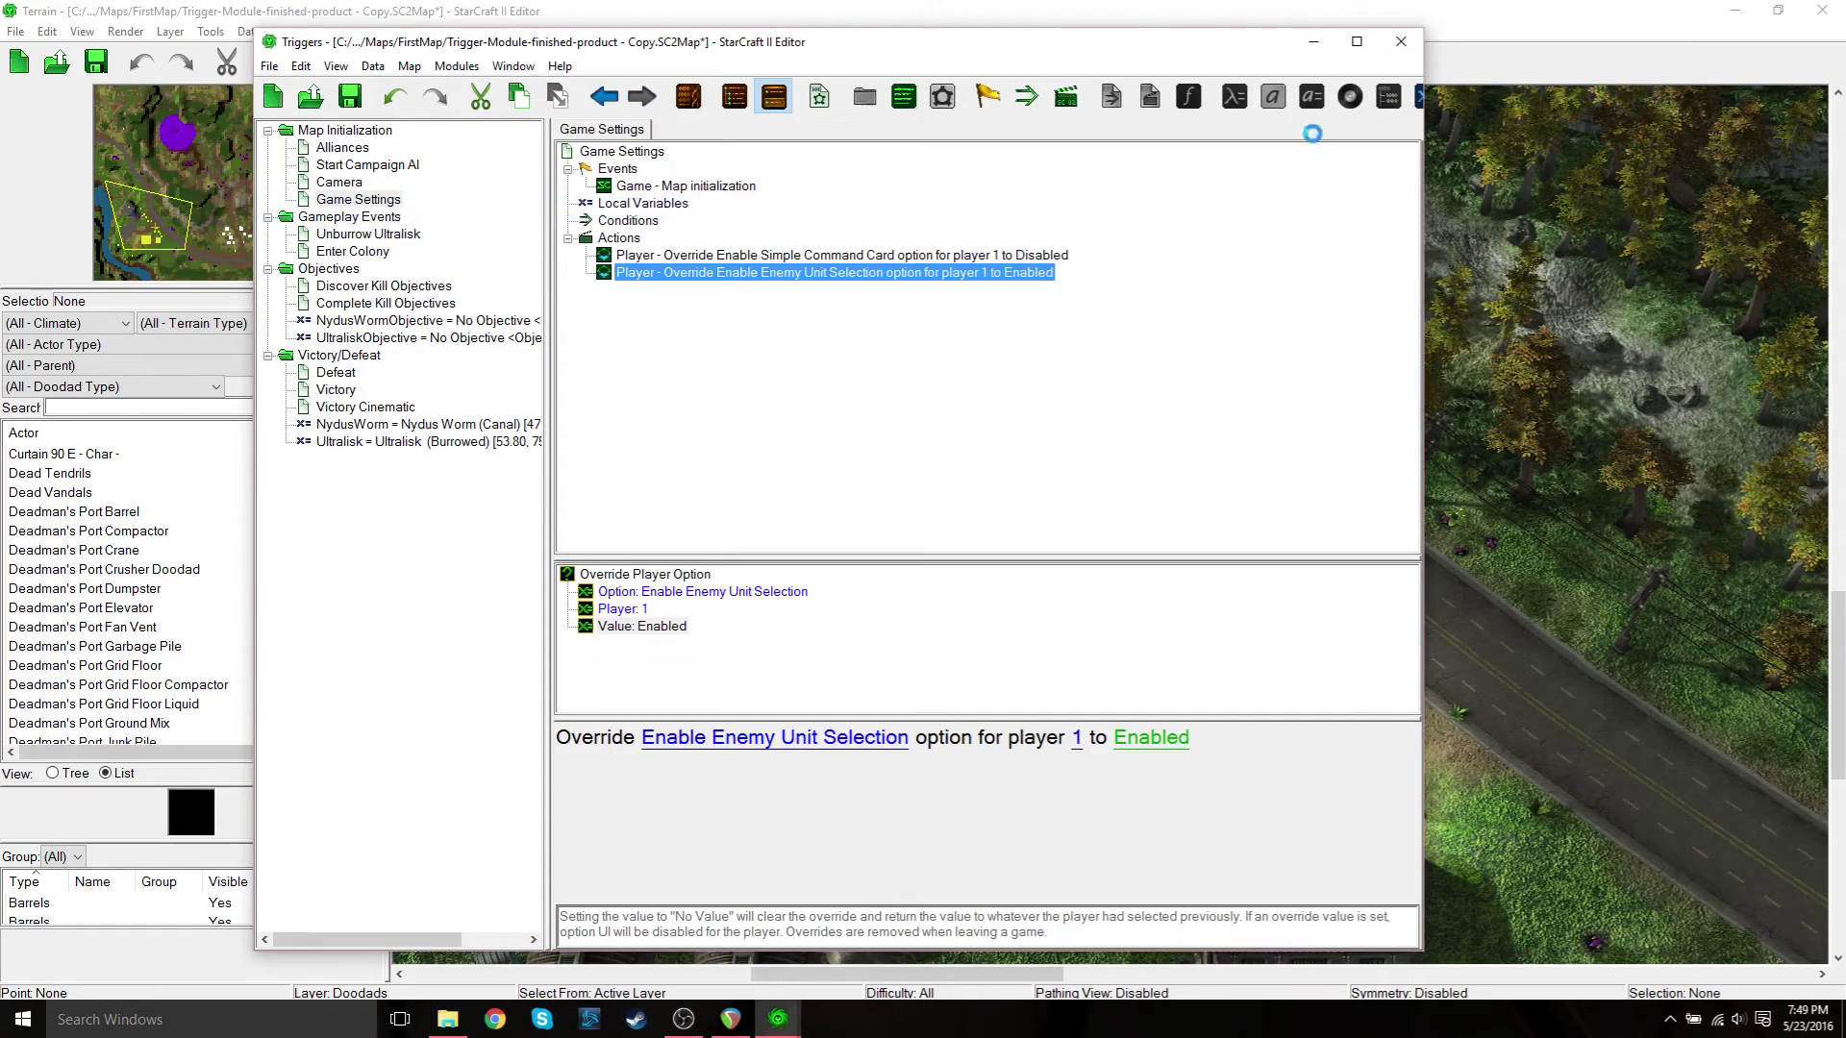
Close the trigger editor and test unit selection in the running map on the hero, a Player 2 marine and the auto-turret
click(1396, 46)
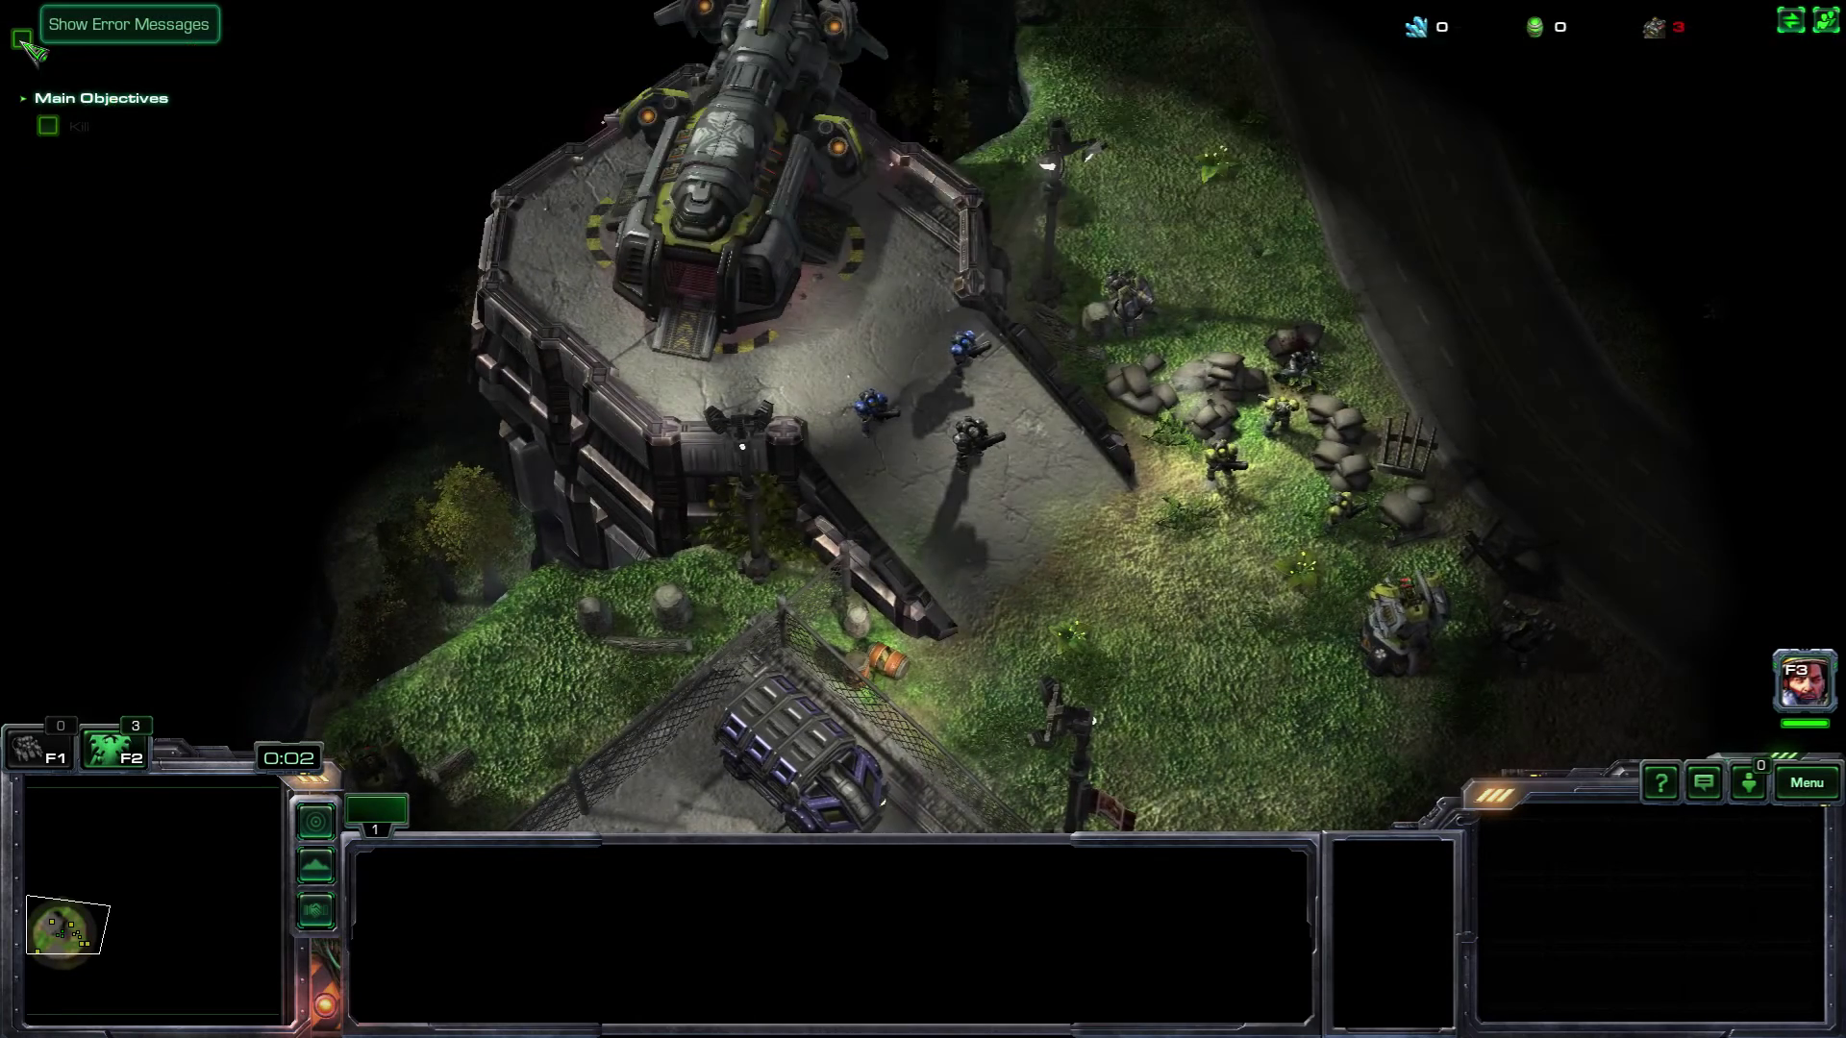
key(F3)
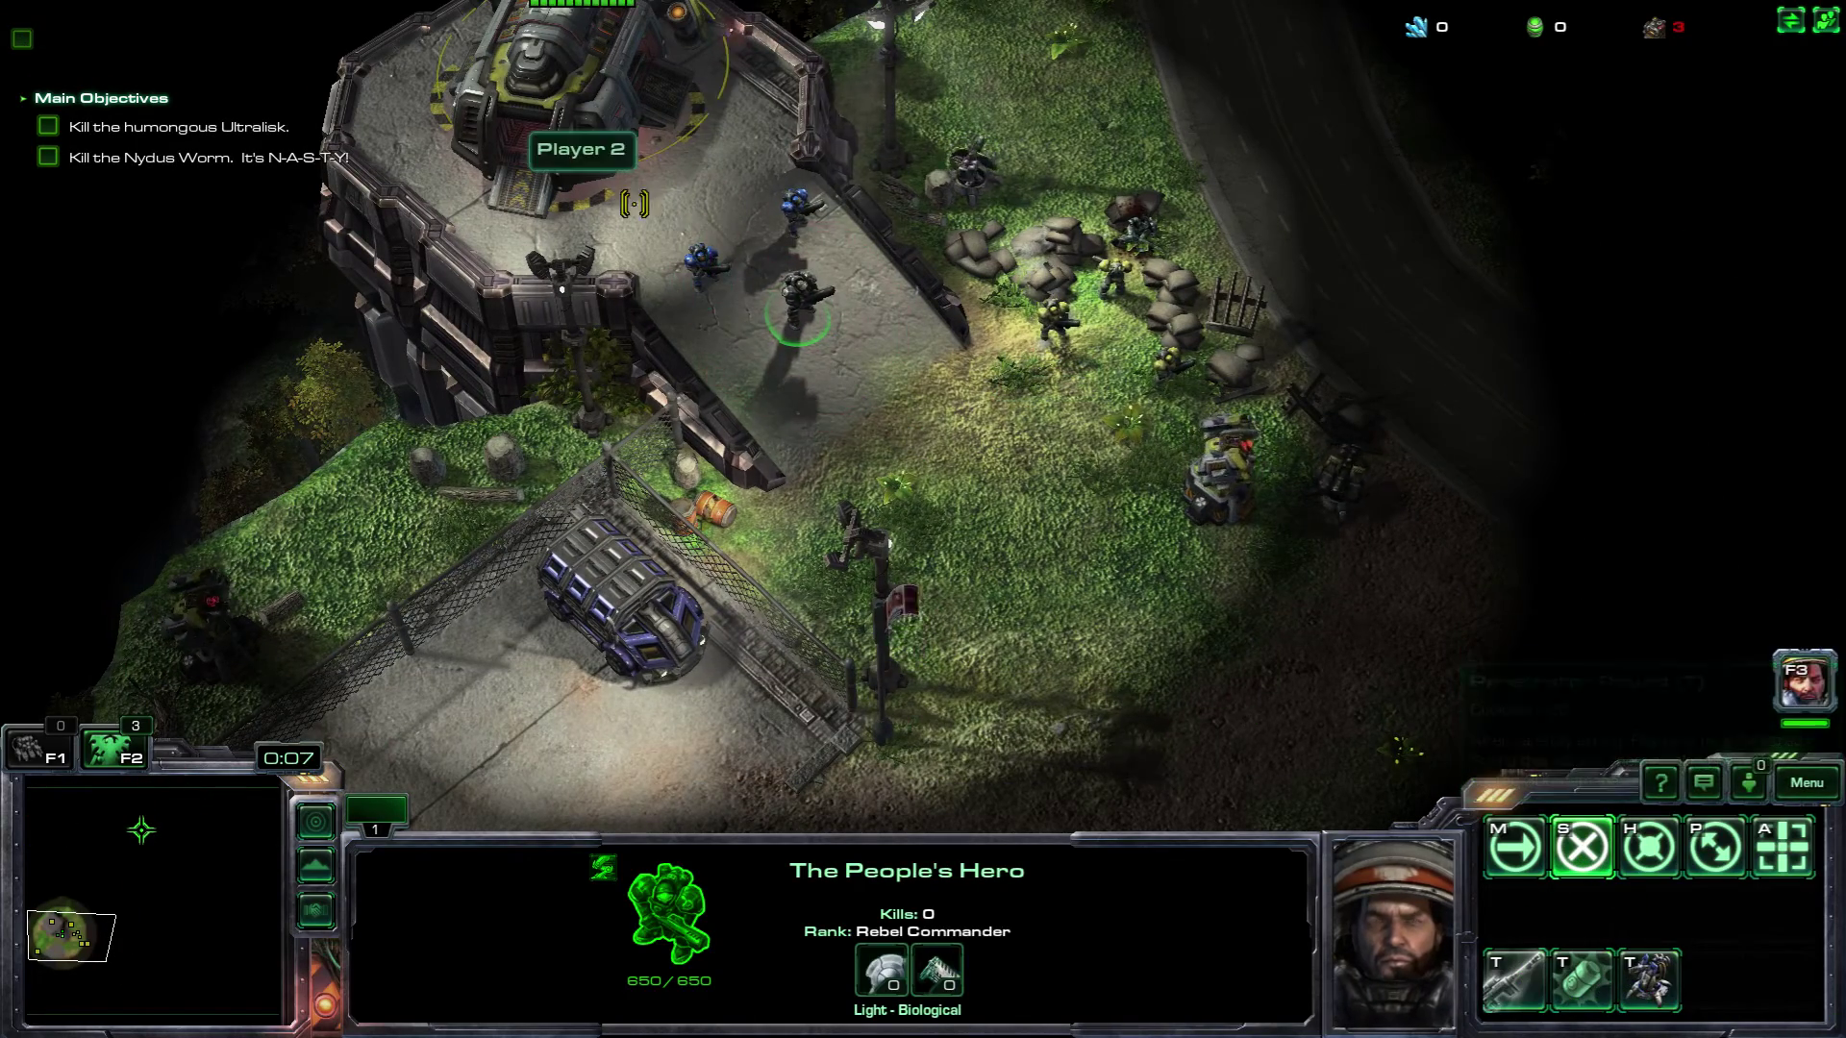
drag(672, 196, 894, 385)
click(1057, 332)
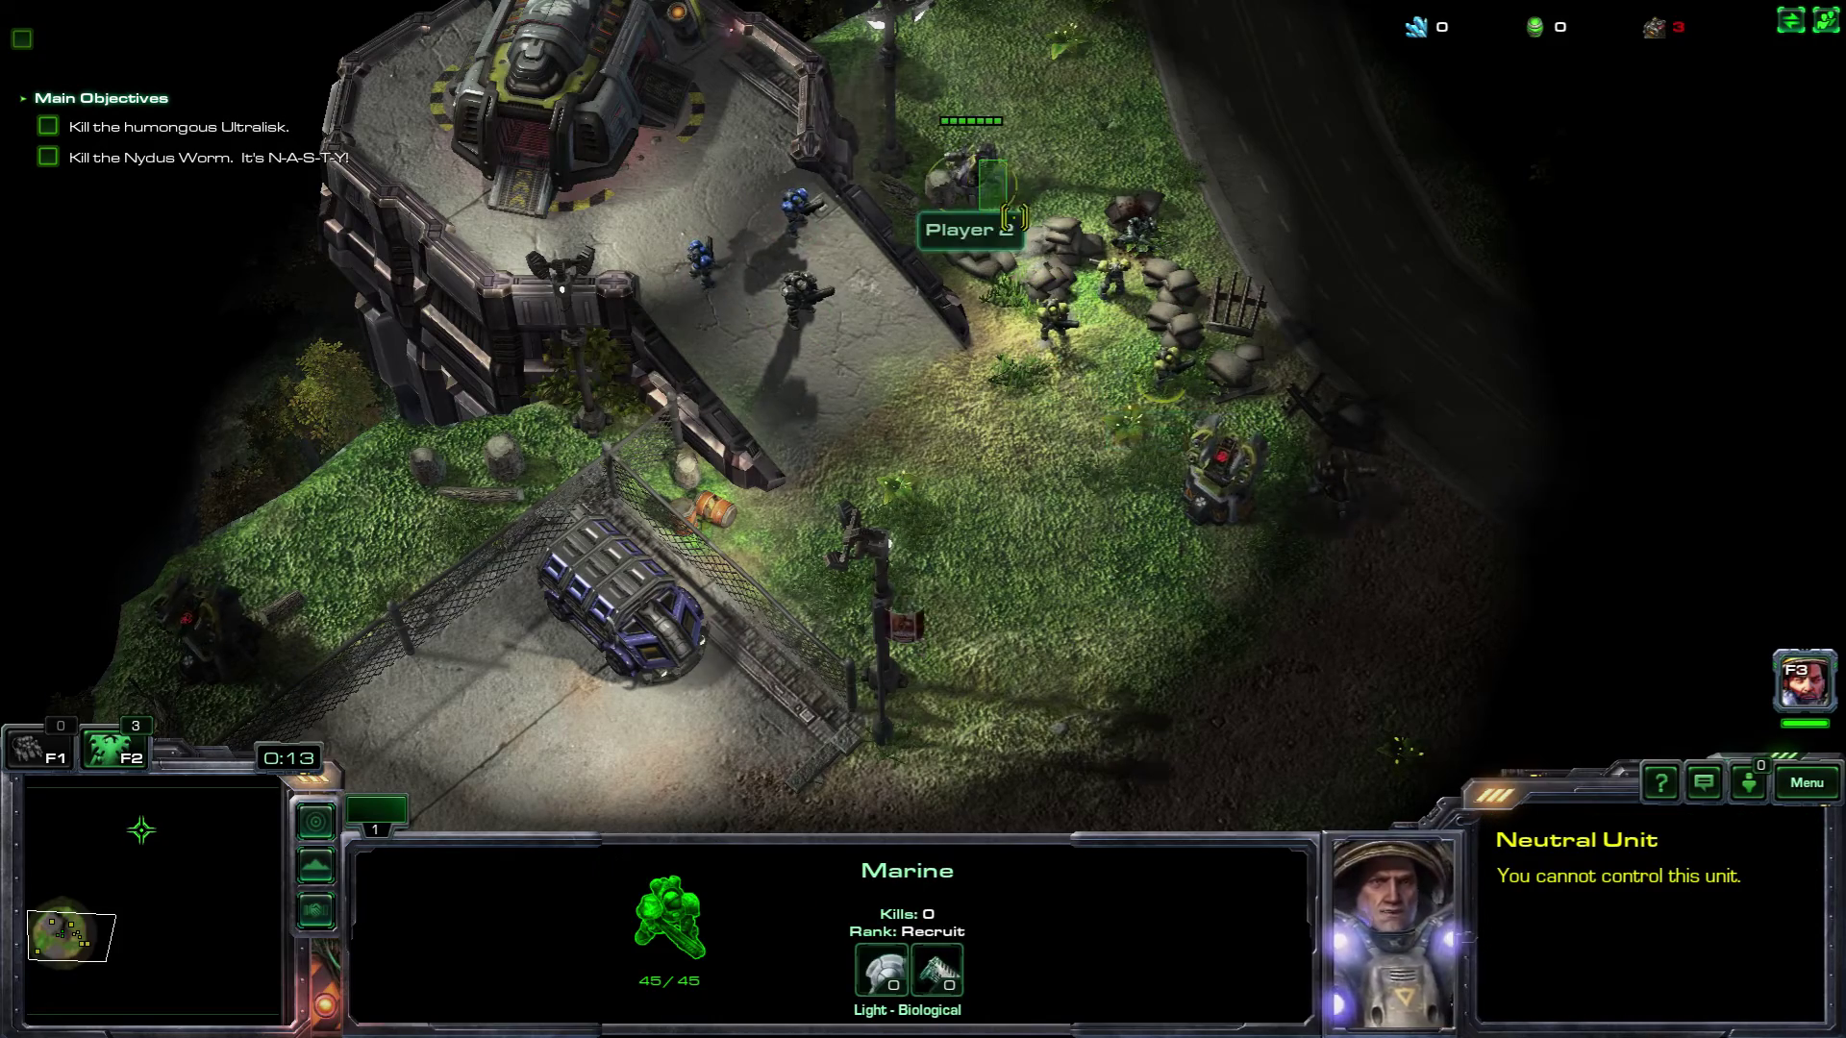
click(966, 173)
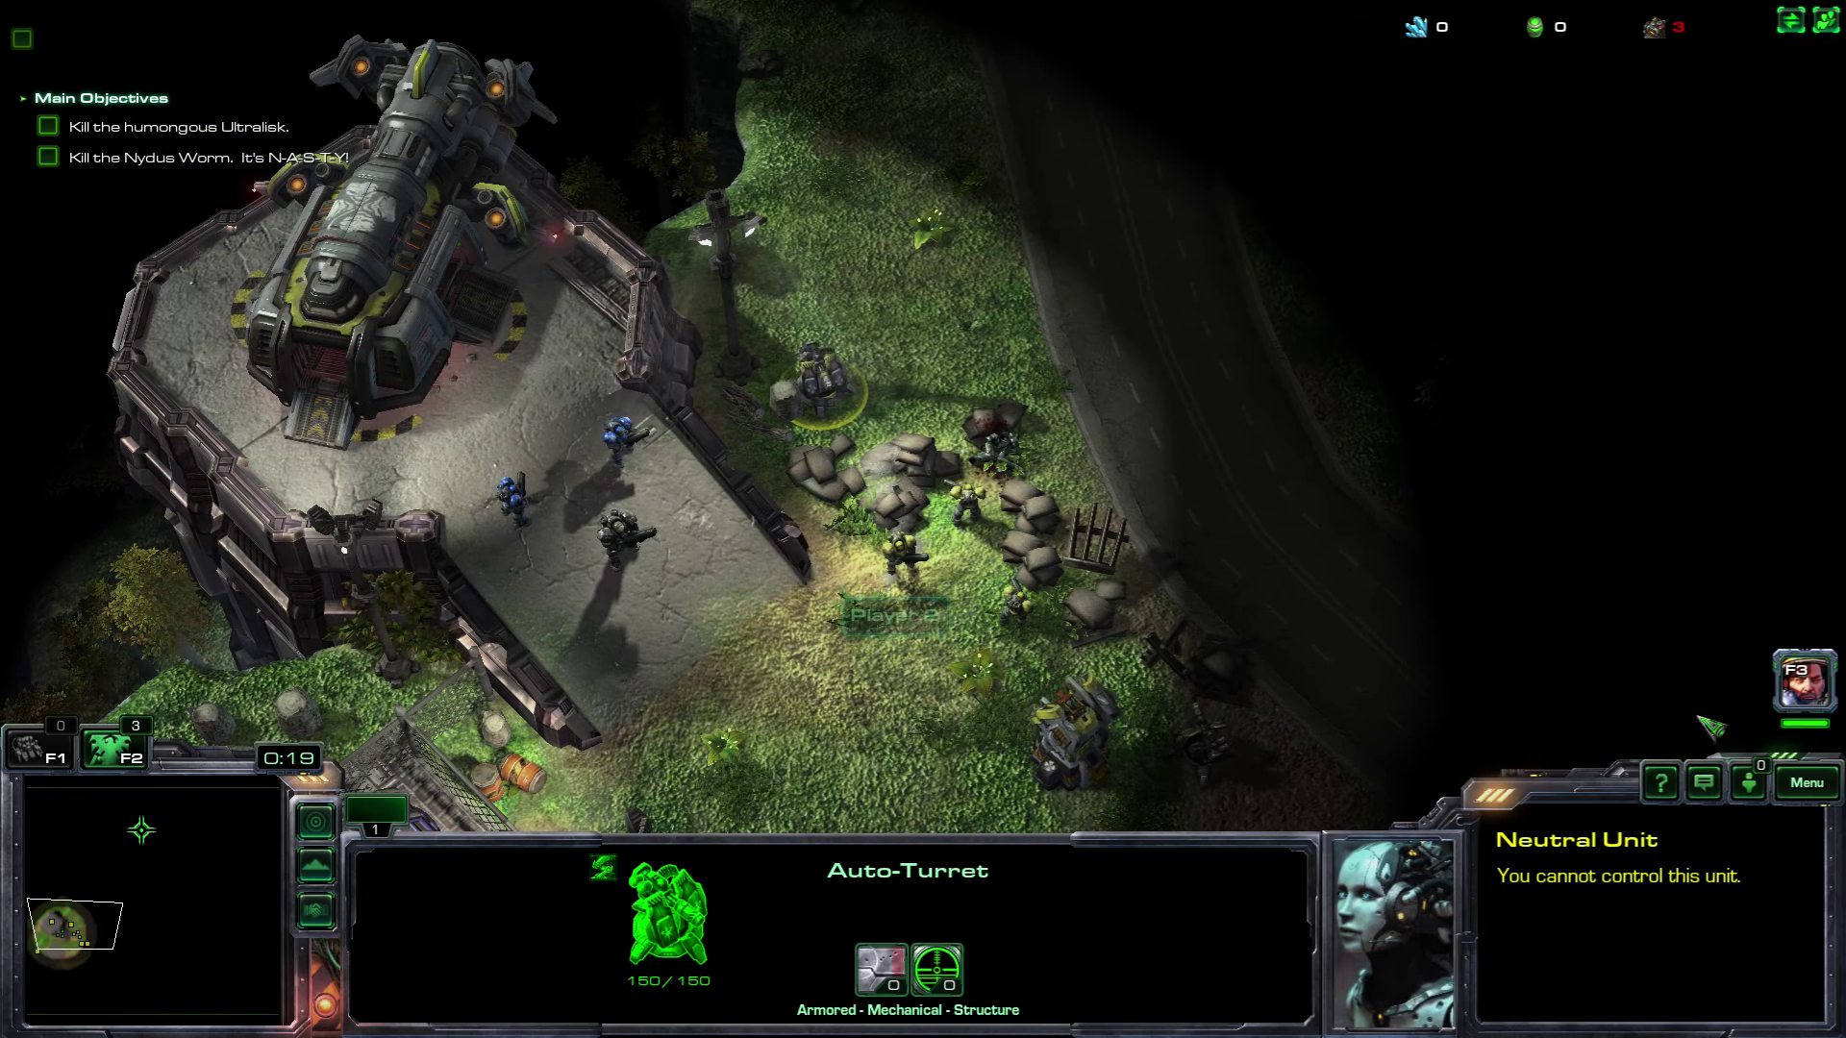
Open the in-game Gameplay options to check the Enable Simple Command Card and Enable Enemy Unit Selection settings
click(1806, 782)
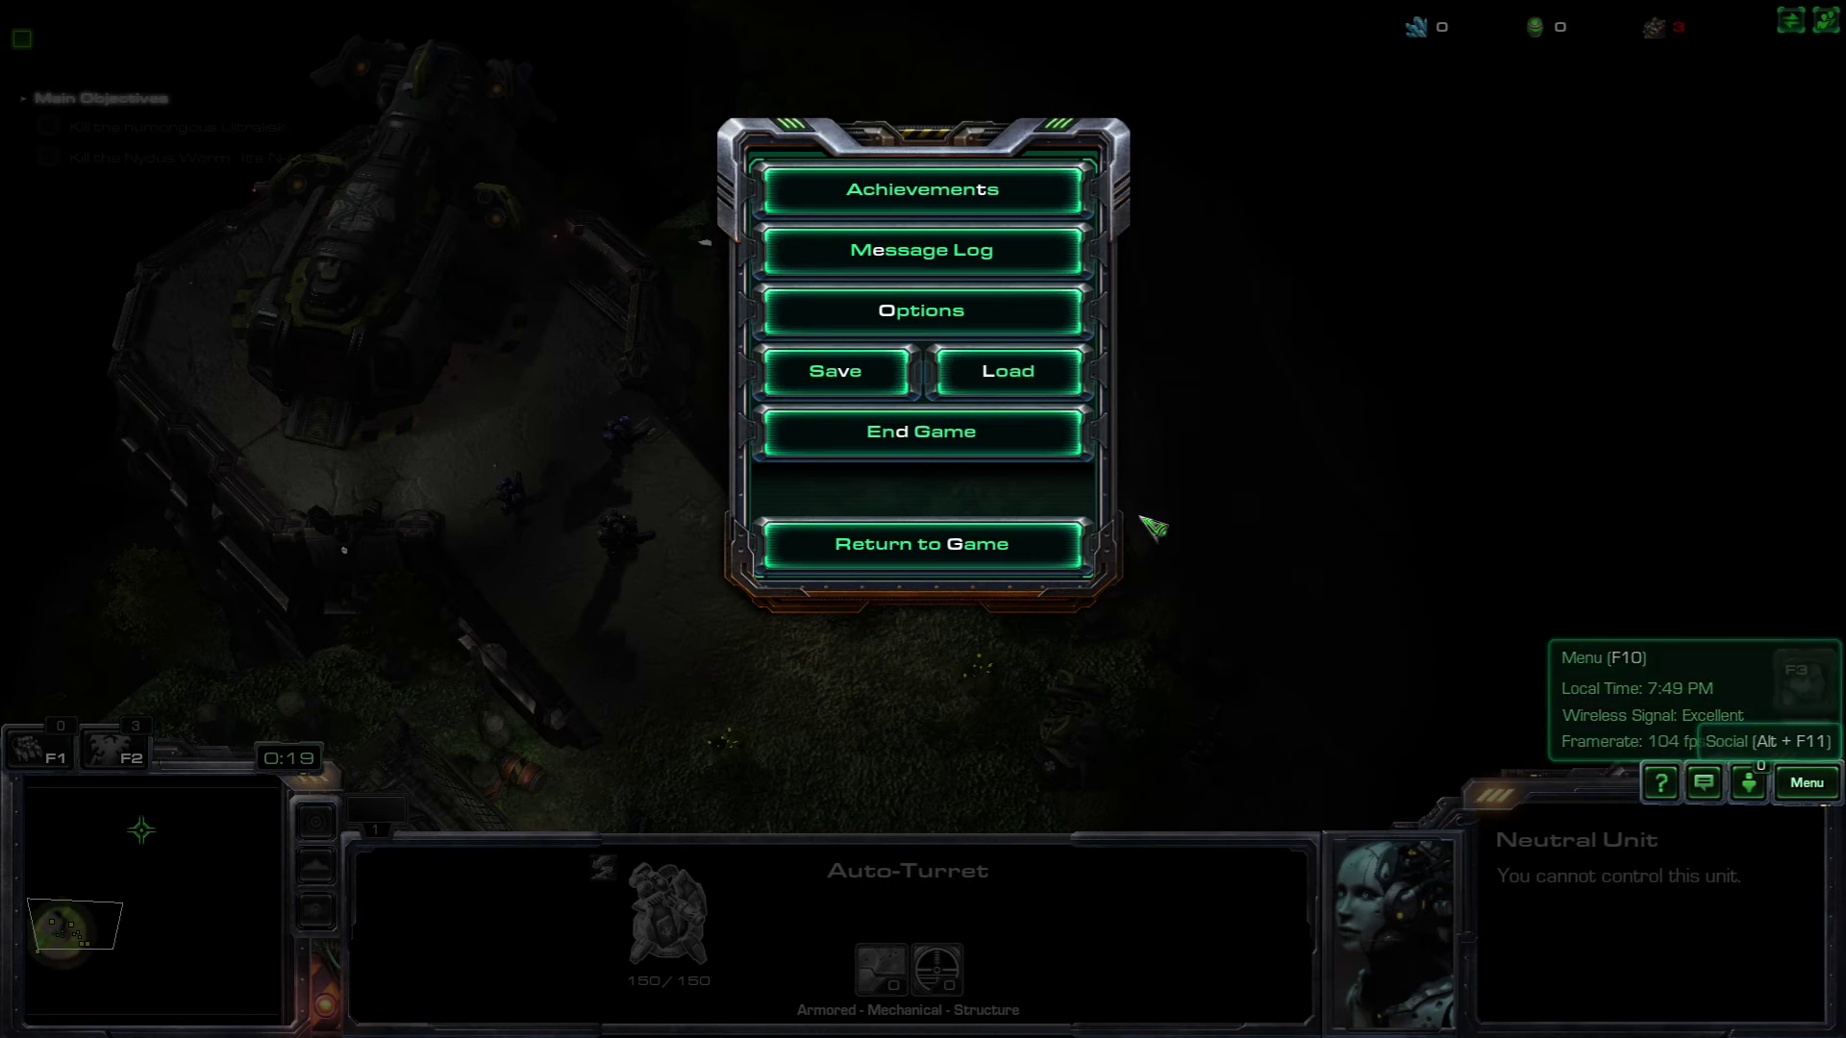
click(902, 315)
click(406, 457)
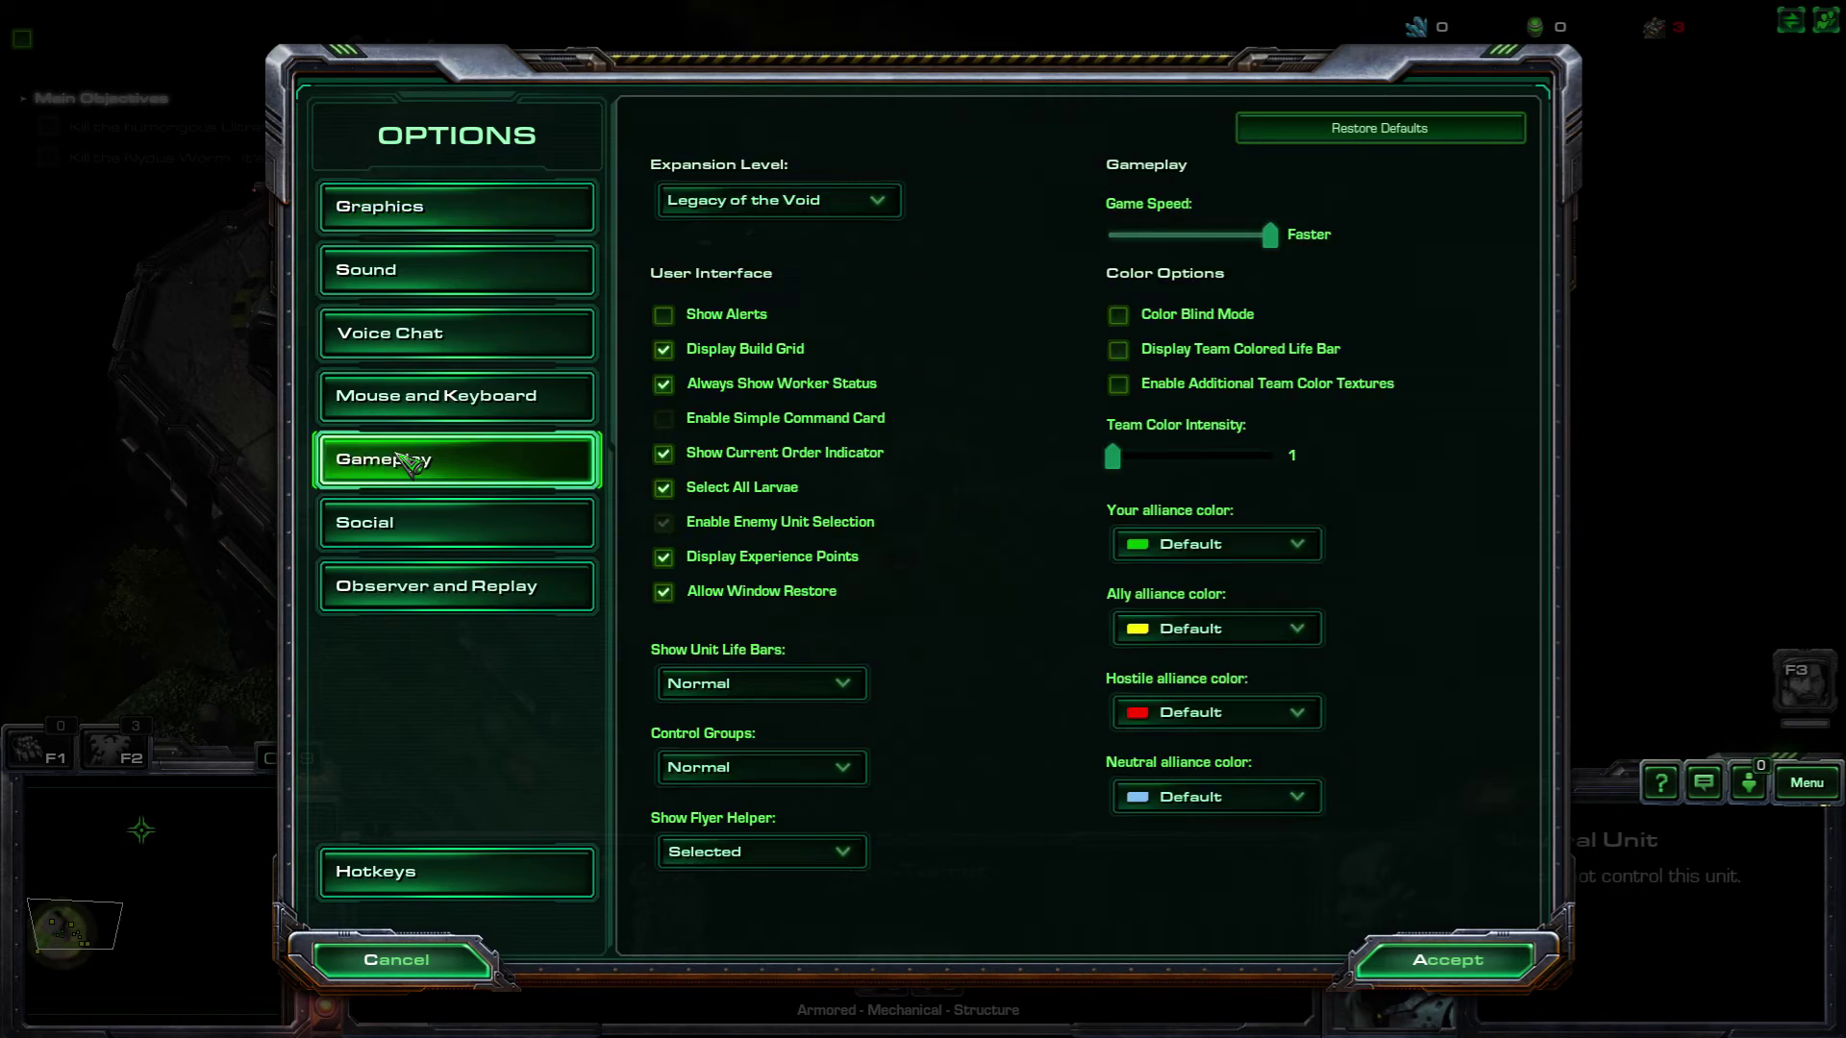